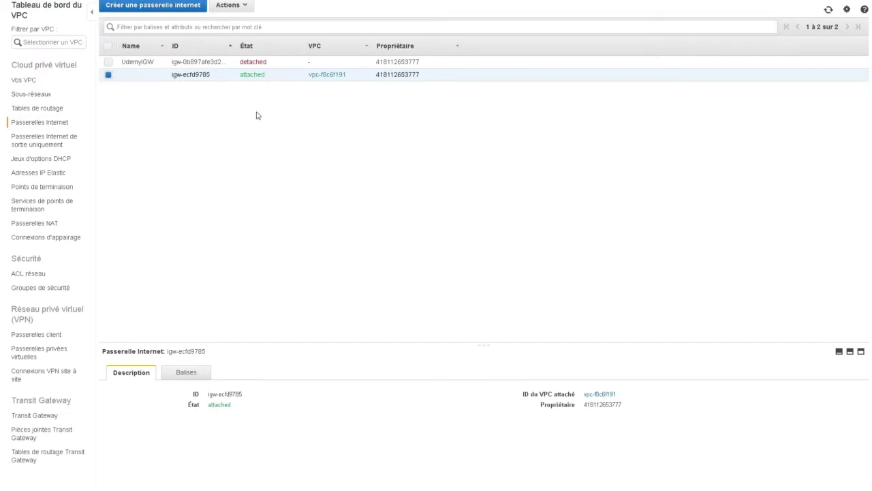
Attach the detached UdemyIGW internet gateway to the UdemyVPC VPC
left_click(109, 62)
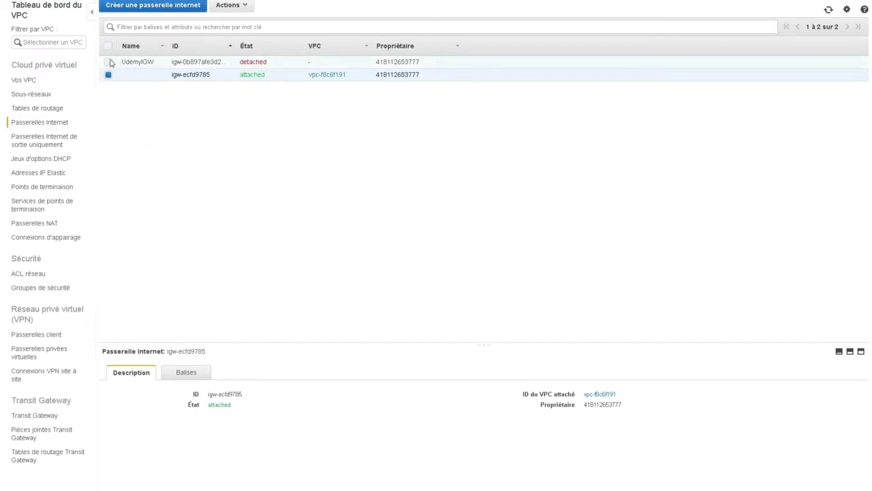
left_click(108, 75)
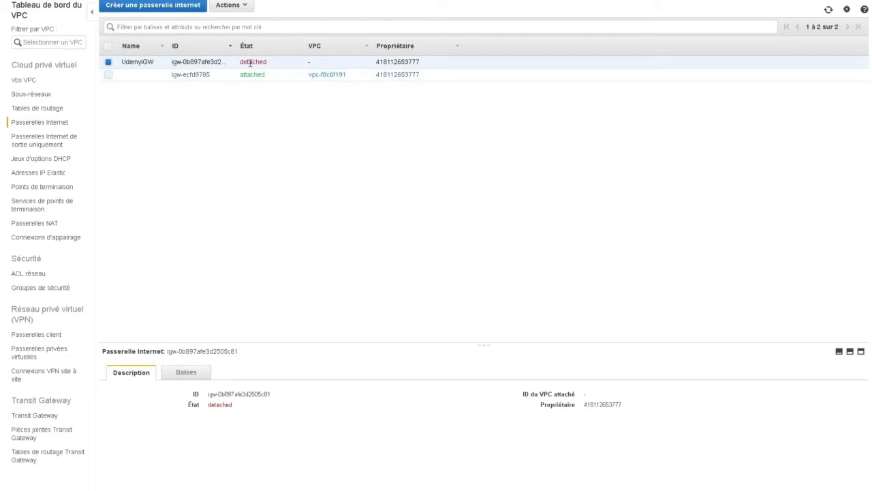
left_click(231, 6)
left_click(241, 32)
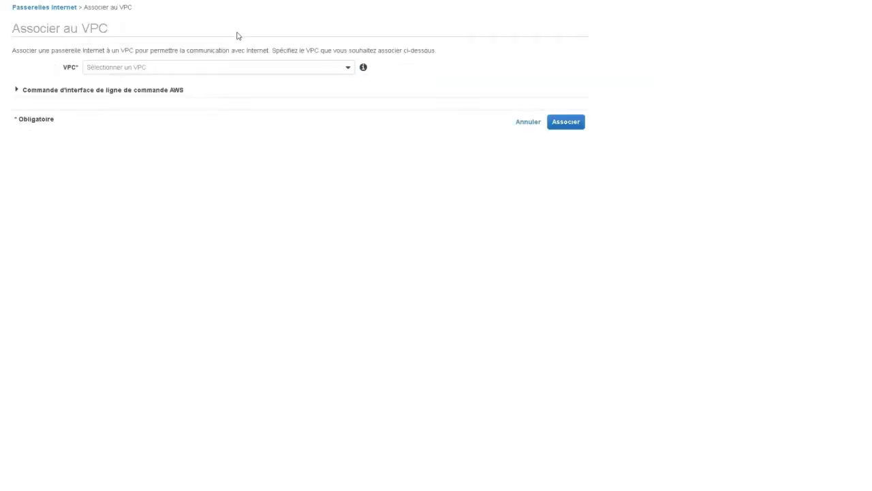
left_click(346, 68)
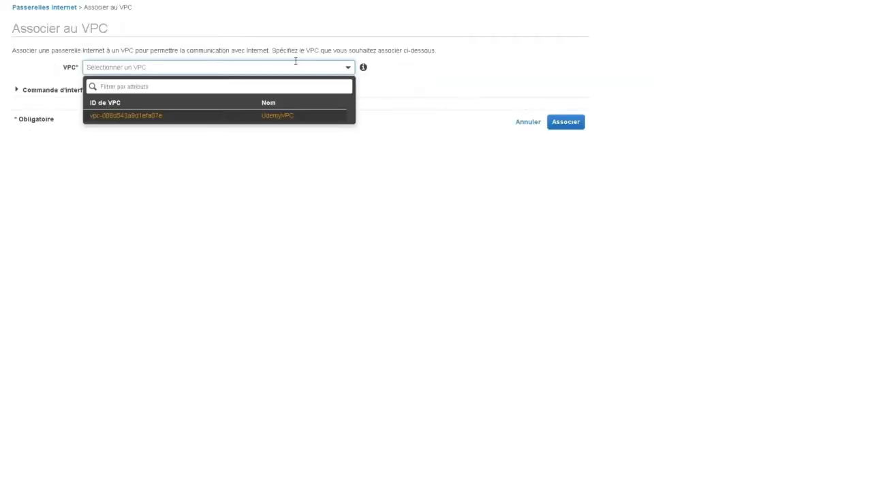
left_click(282, 117)
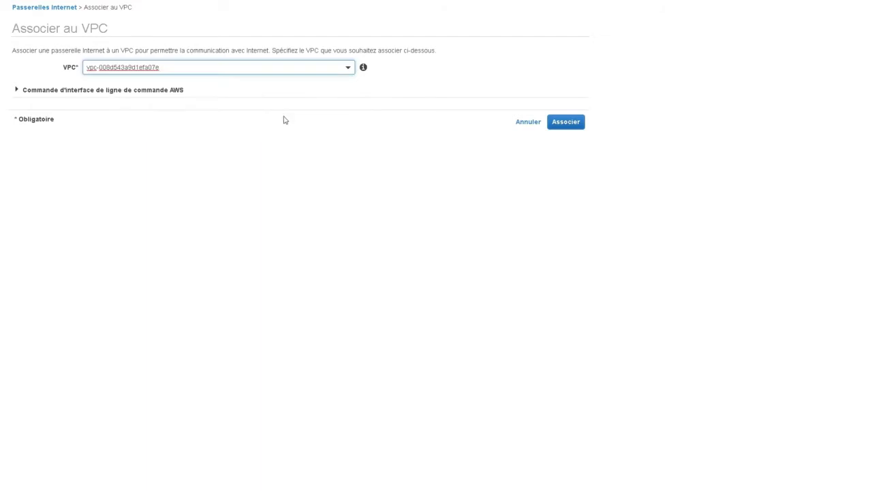
left_click(568, 122)
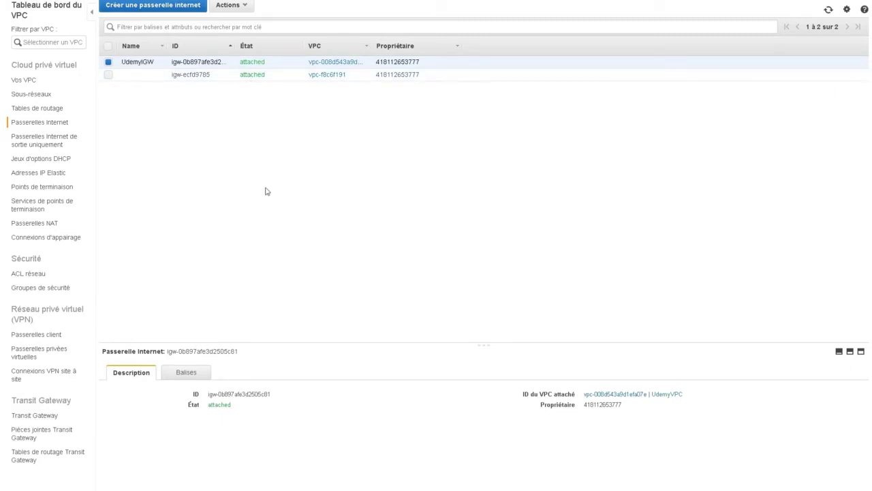
Examine the routes and subnet associations of UdemyVPC's main route table
left_click(41, 108)
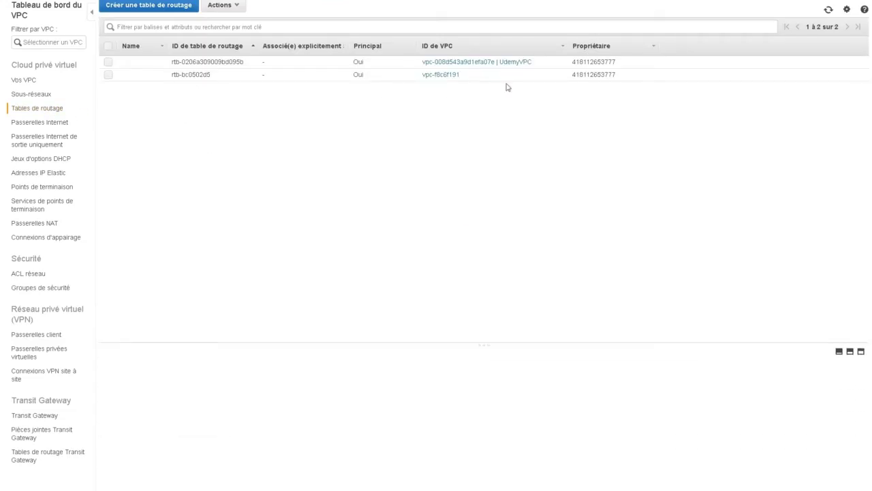
left_click(108, 62)
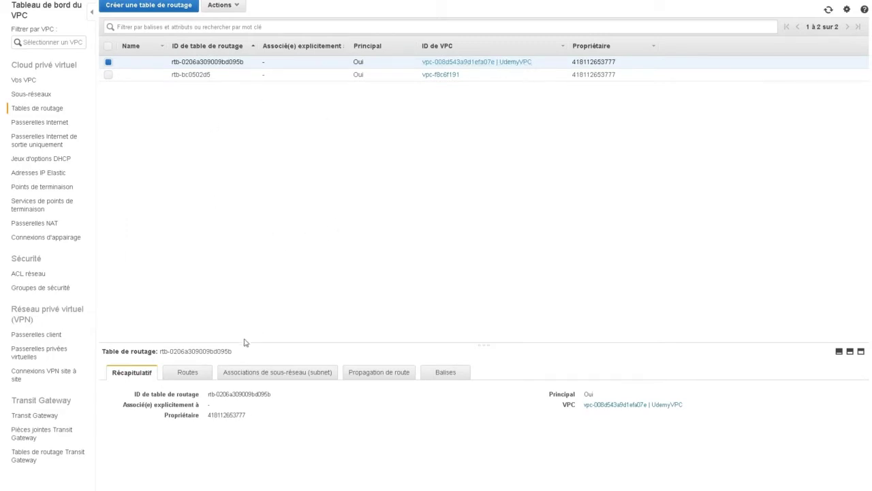
left_click_drag(243, 343, 250, 212)
left_click(192, 238)
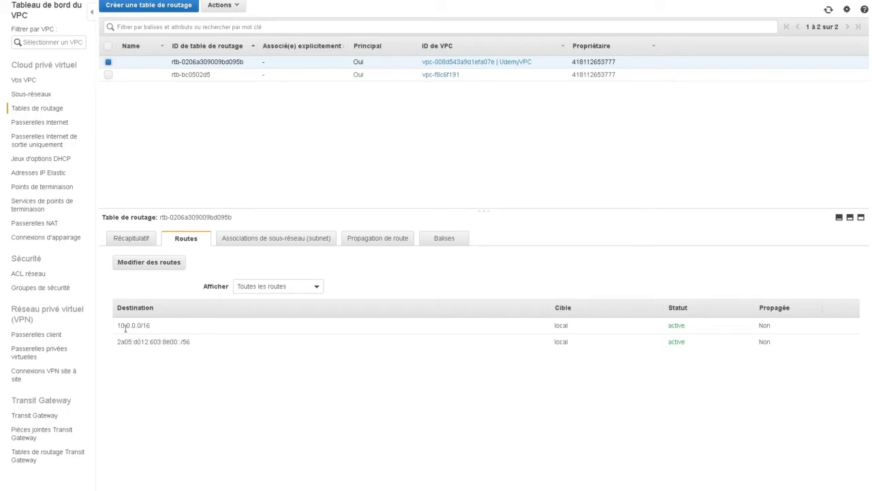
double_click(118, 330)
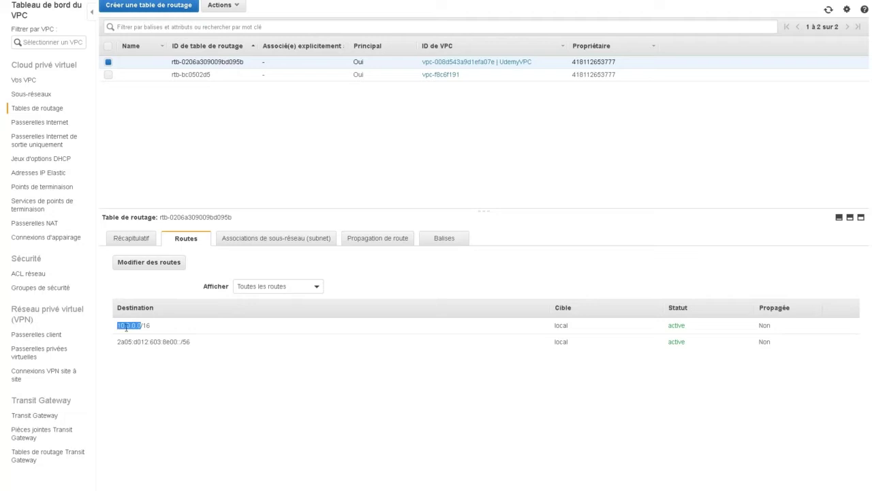
left_click(164, 331)
left_click(279, 240)
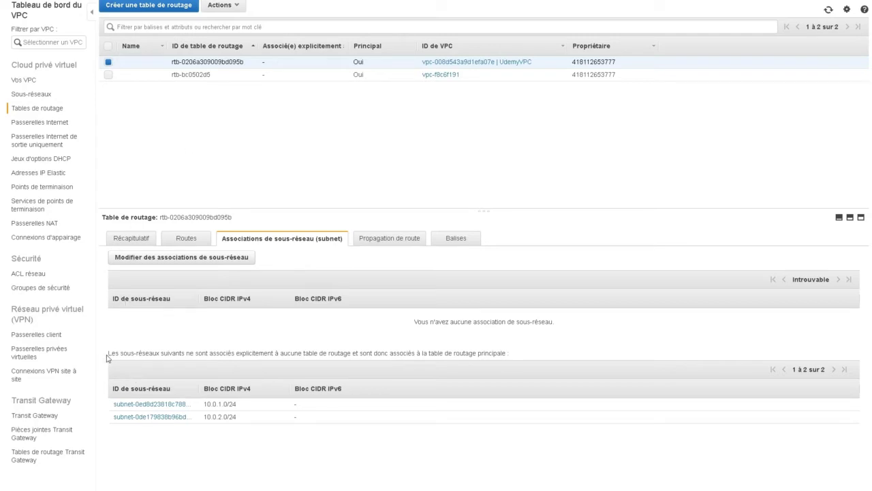
left_click_drag(107, 357, 171, 359)
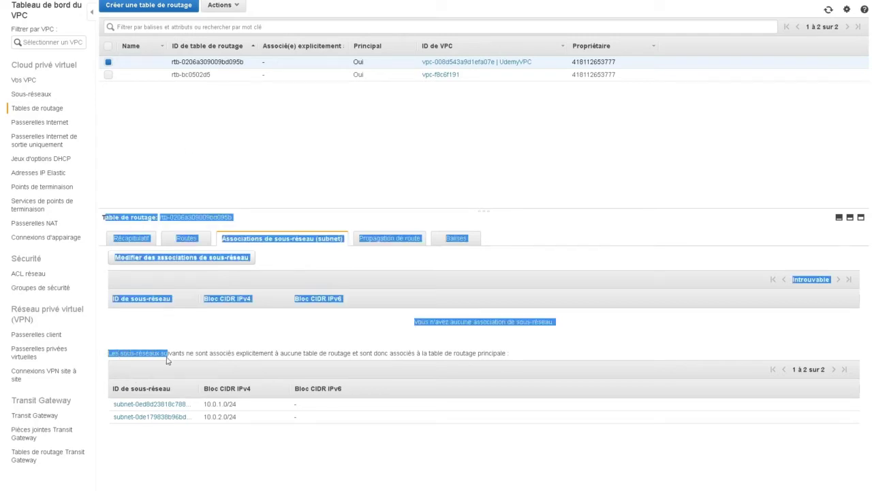
left_click(210, 360)
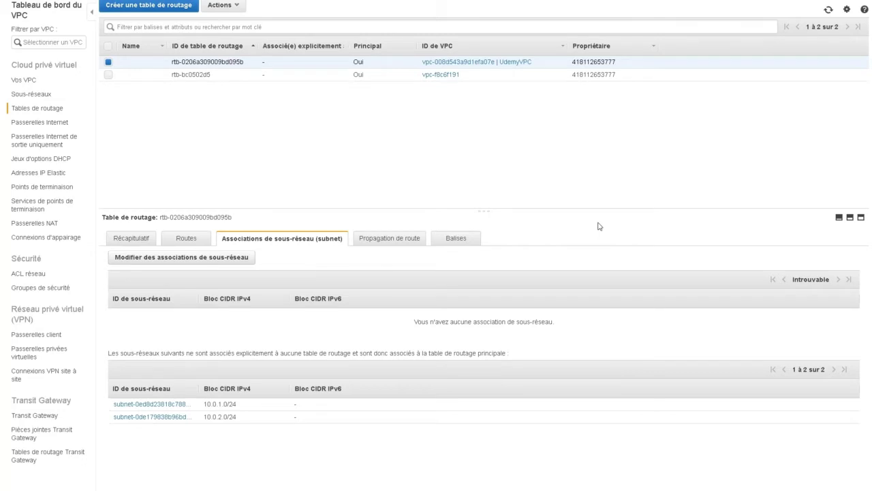
left_click(191, 238)
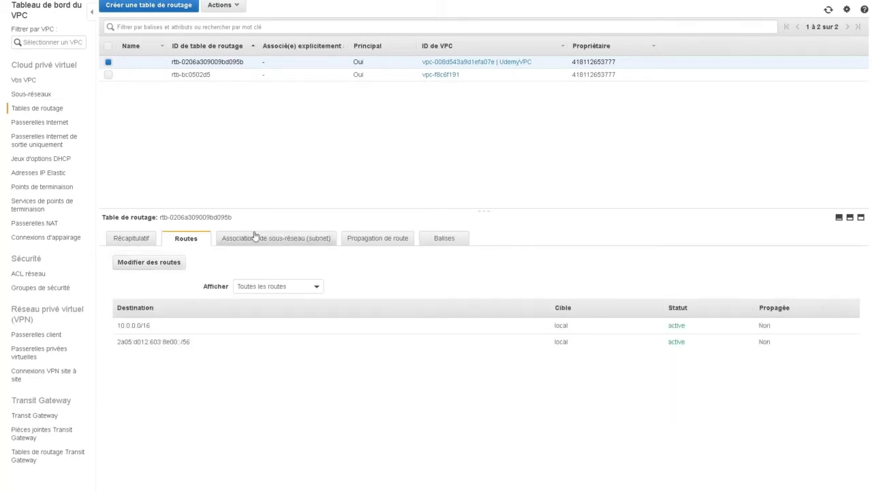
Create a route table named RoutePuplique in UdemyVPC
left_click(151, 7)
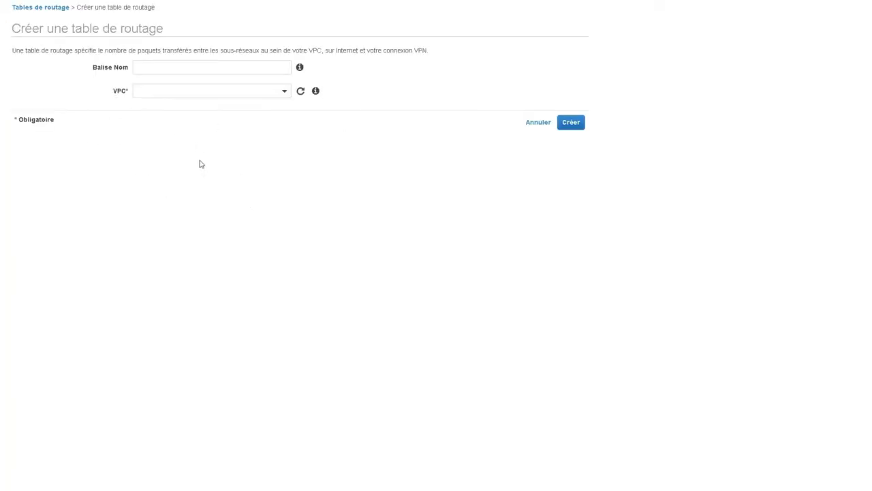
left_click(240, 86)
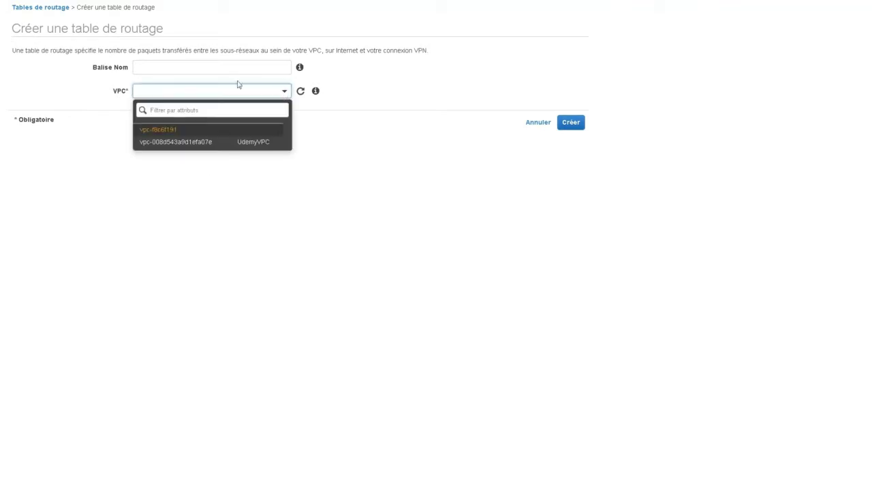
left_click(259, 146)
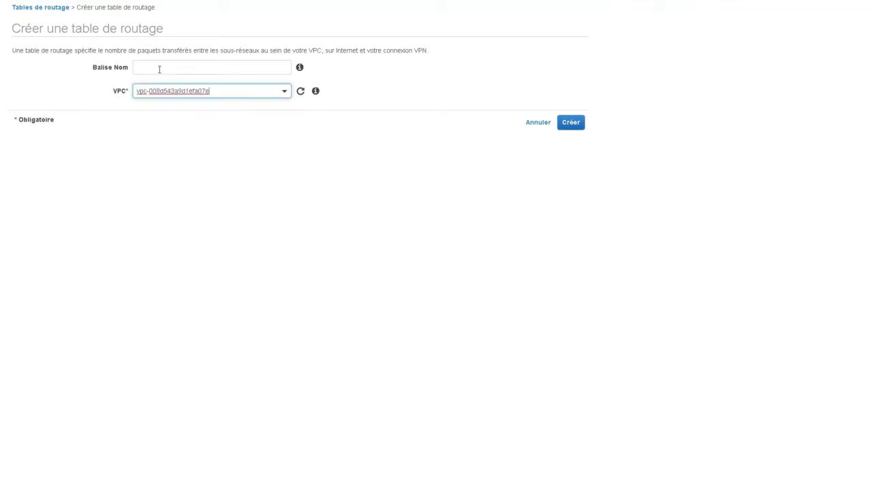
left_click(160, 68)
type("RoutePublique")
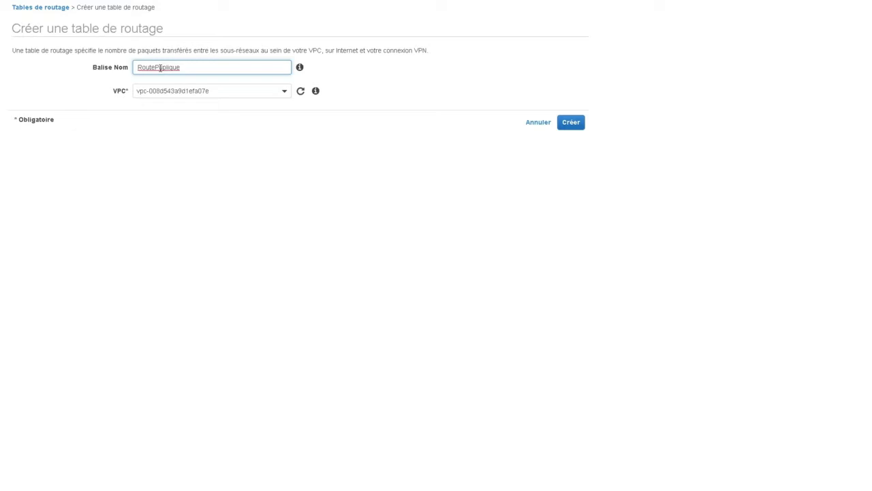
left_click(235, 172)
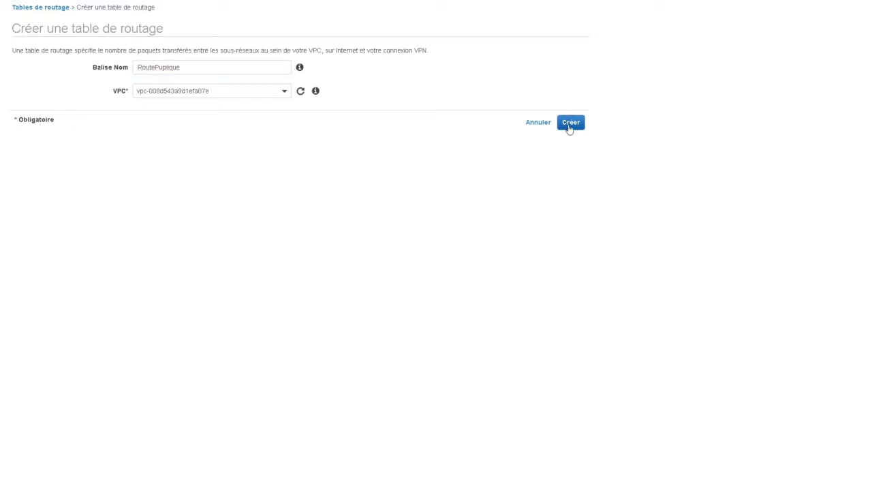
left_click(570, 123)
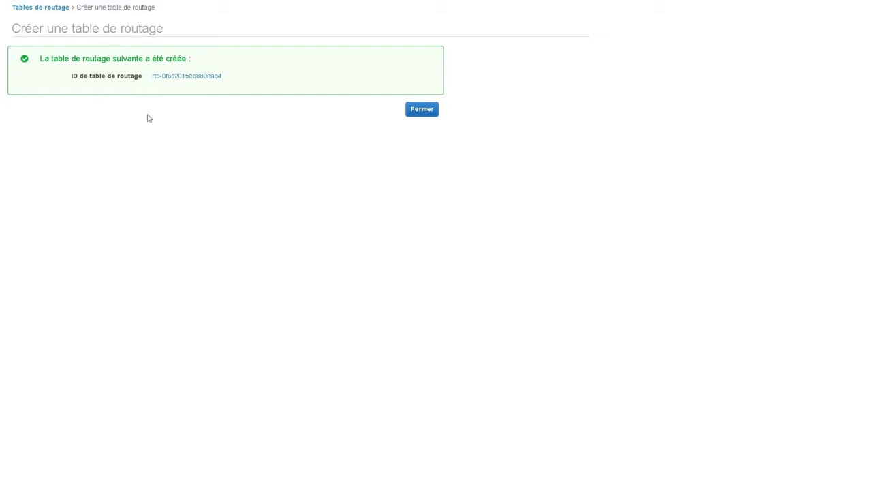
left_click(413, 109)
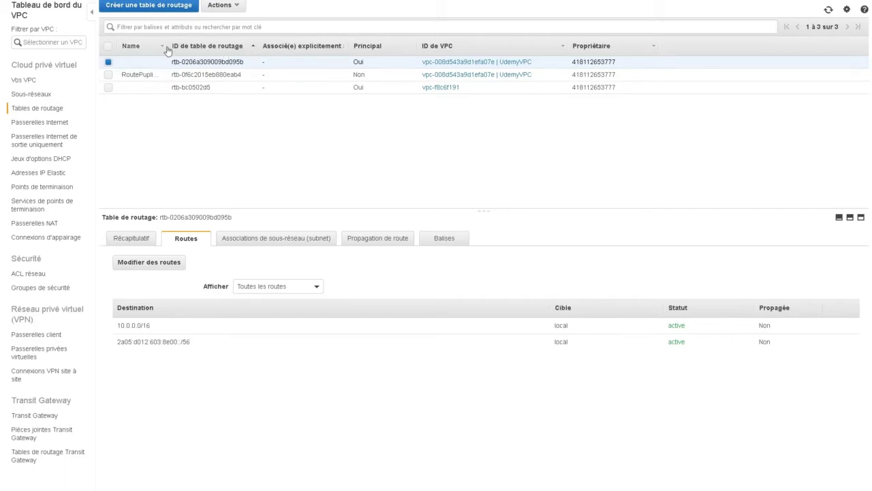
Widen the route table list's Name column and compare the routes of RoutePuplique with those of UdemyVPC's main route table
left_click_drag(168, 47, 196, 47)
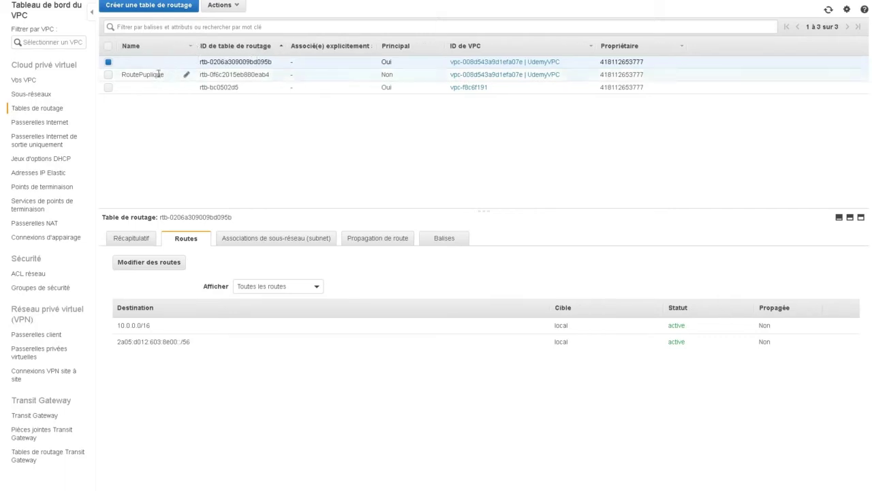
left_click(156, 75)
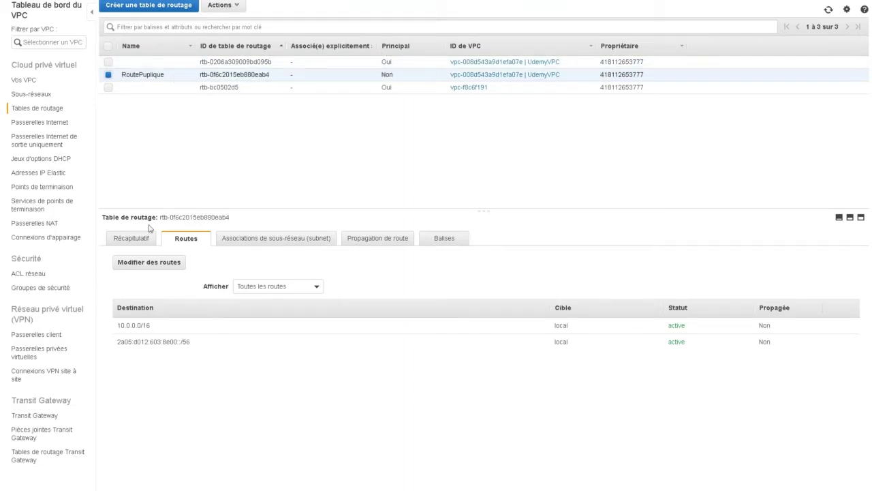
left_click(308, 63)
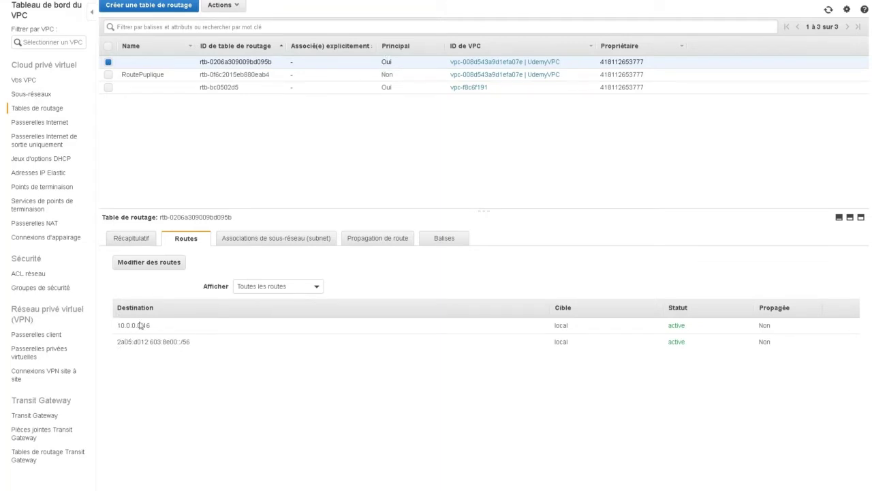
Add a route to RoutePuplique with destination 0.0.0.0/0 and the UdemyIGW internet gateway as its target
left_click(108, 76)
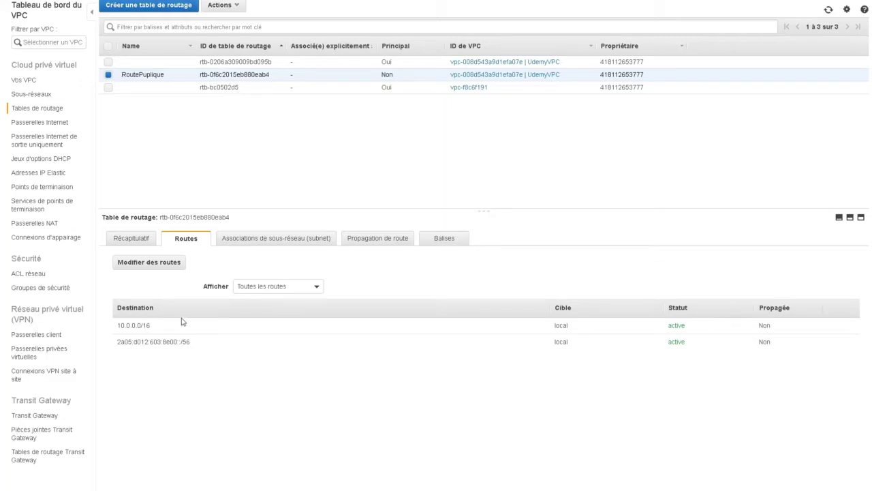
left_click(165, 266)
left_click(56, 116)
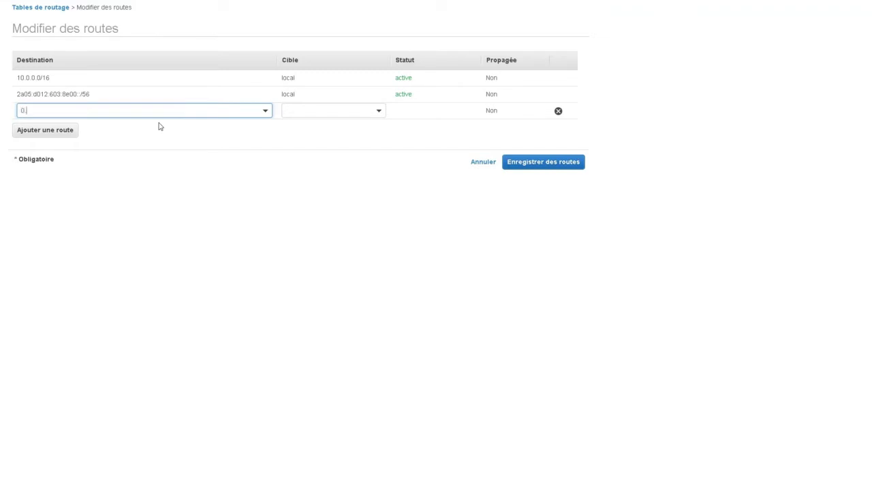
type("0.0.0.0")
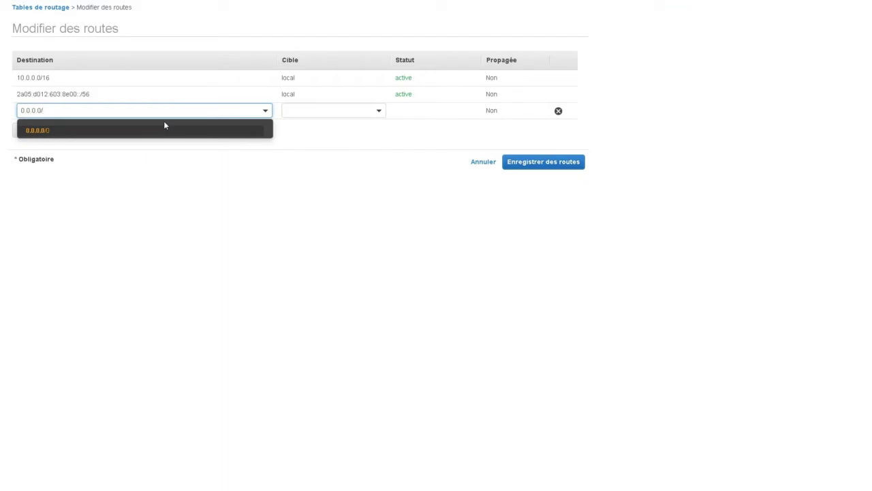
type("/")
left_click(49, 131)
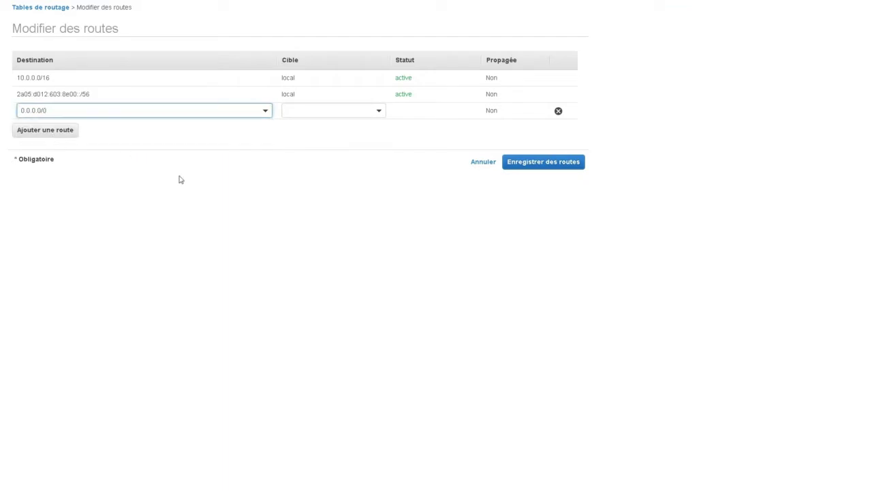
left_click(321, 110)
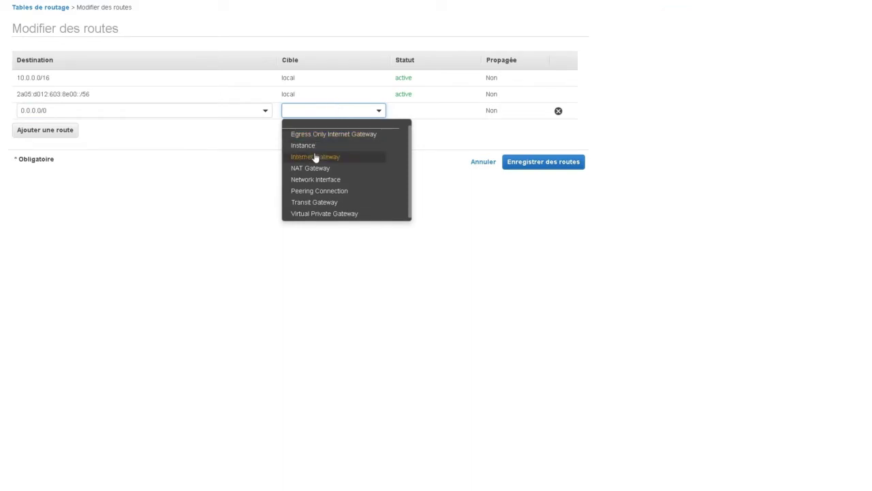
left_click(334, 161)
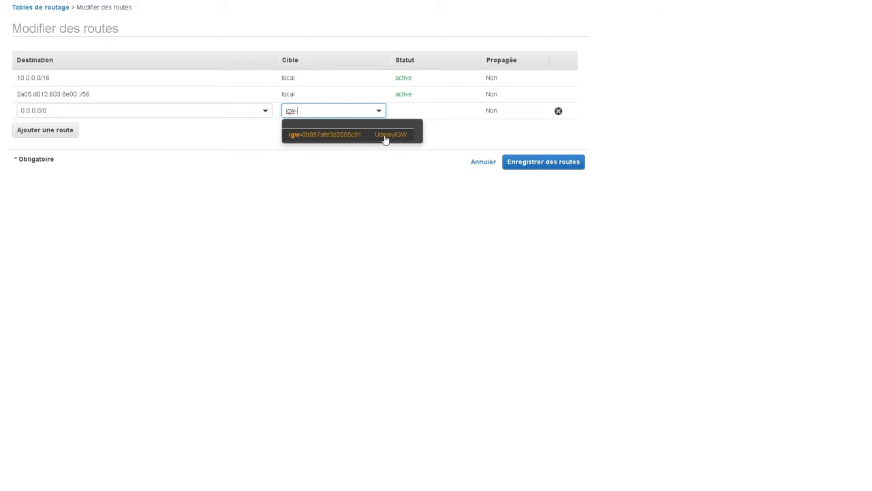
left_click(385, 136)
left_click(373, 181)
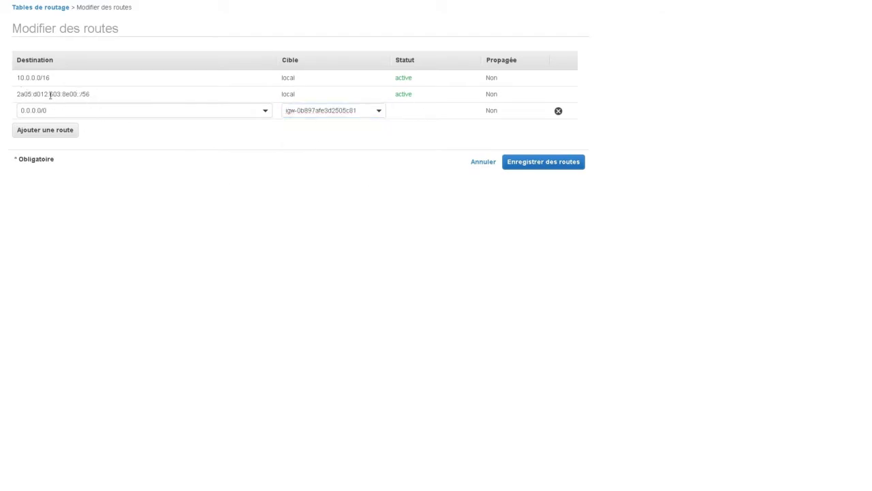
Add a route to RoutePuplique with destination ::/0 and the UdemyIGW internet gateway as its target, and save the routes
left_click(42, 132)
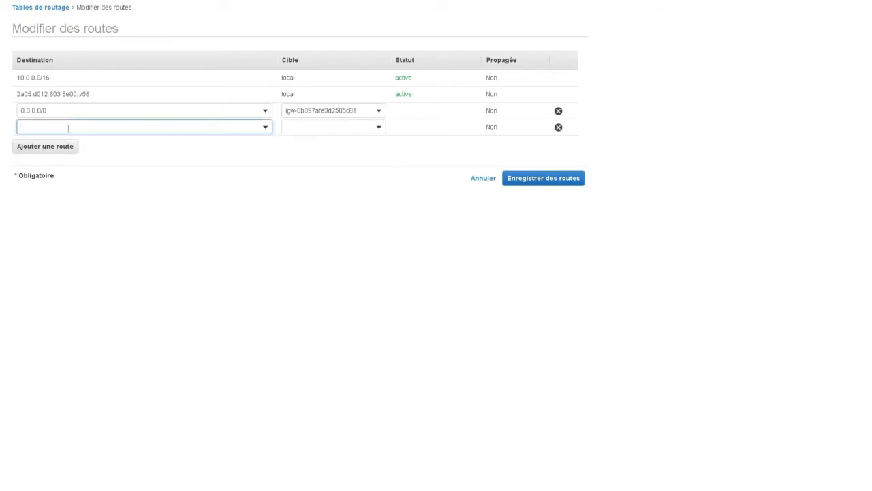
type("::/0")
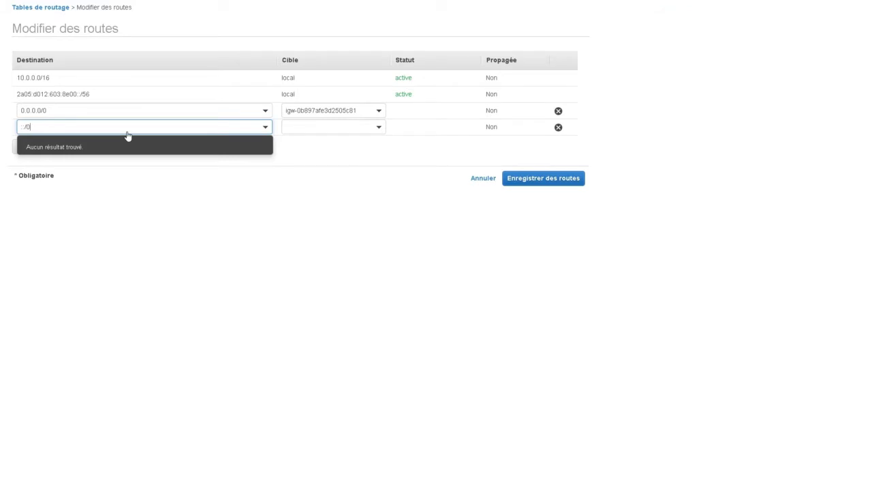
left_click(145, 171)
left_click(347, 128)
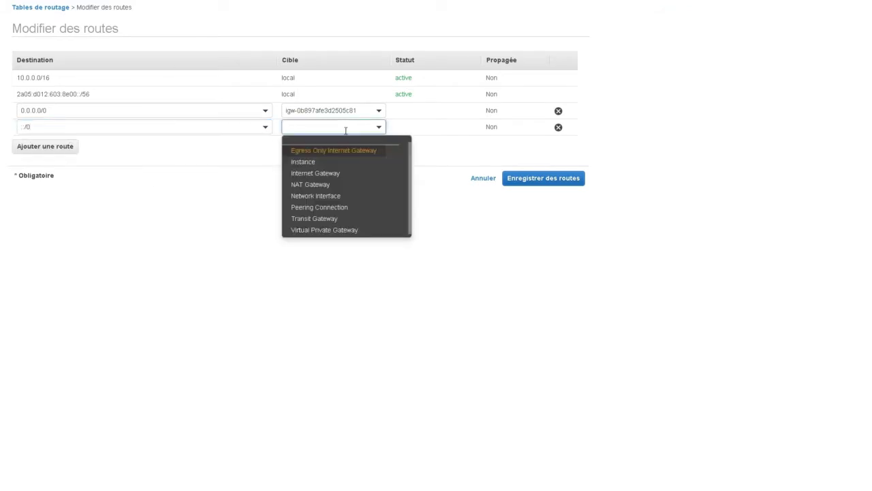
left_click(310, 172)
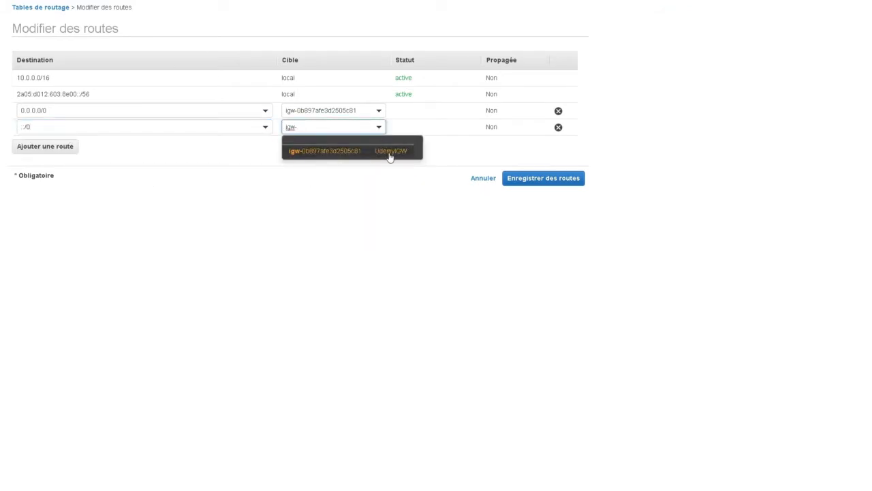
left_click(390, 151)
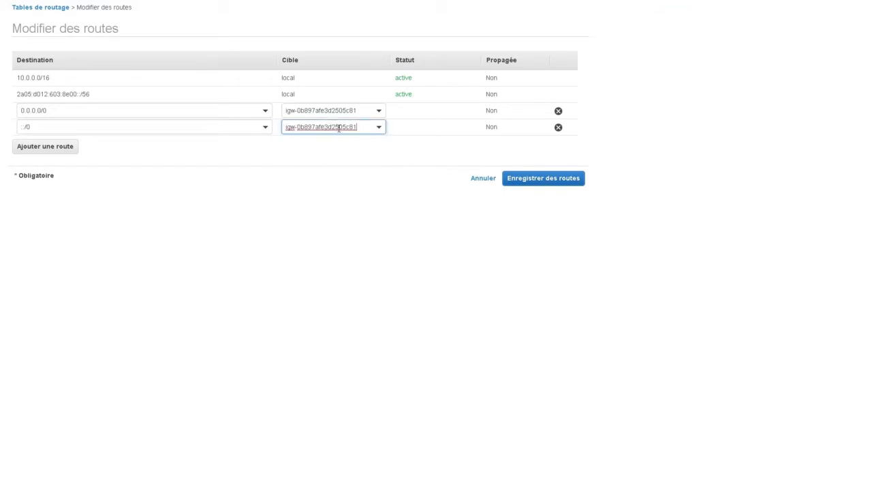
left_click(543, 183)
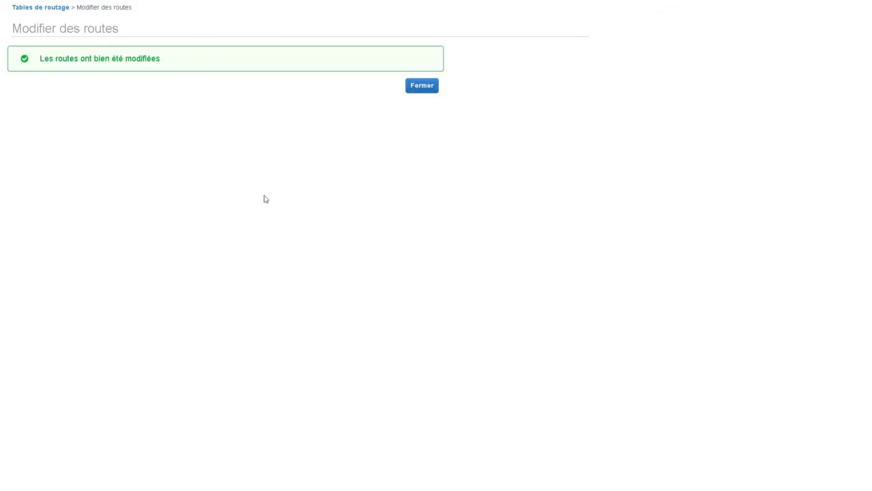
left_click(416, 87)
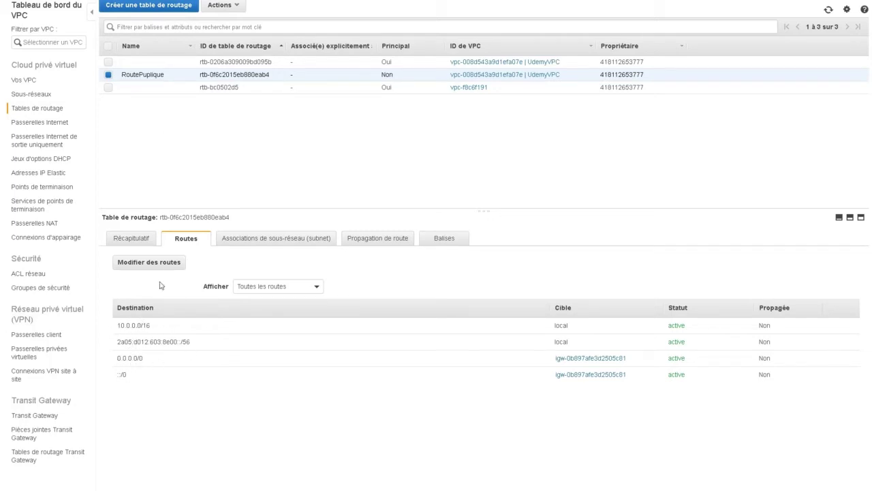
Associate the 10.0.1.0/24 subnet with the RoutePuplique route table and save the association
left_click(252, 242)
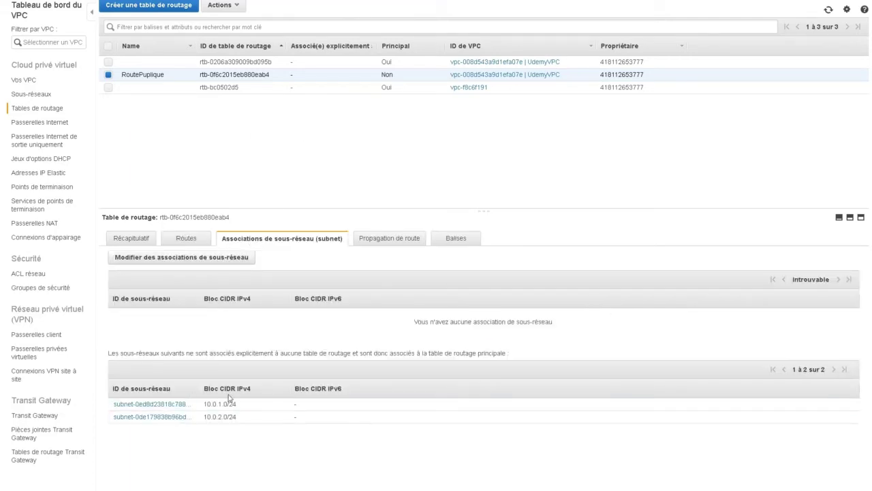
left_click(179, 259)
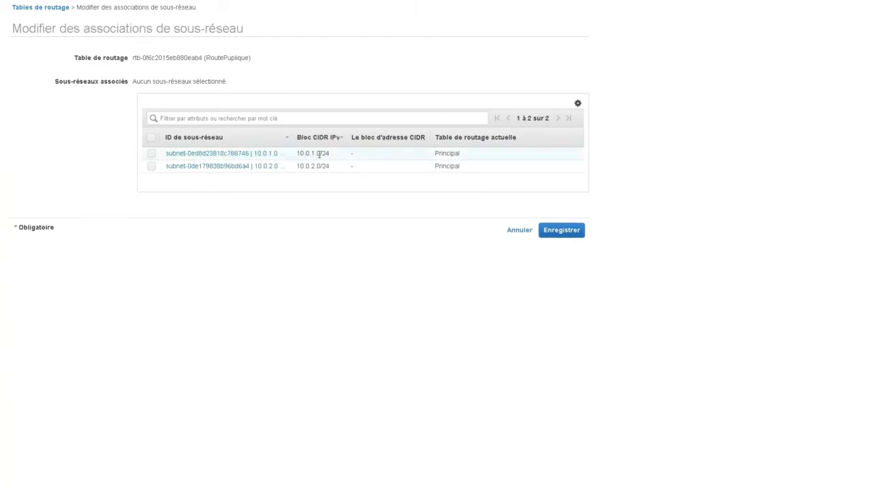
left_click(329, 154)
left_click(299, 154)
left_click(152, 152)
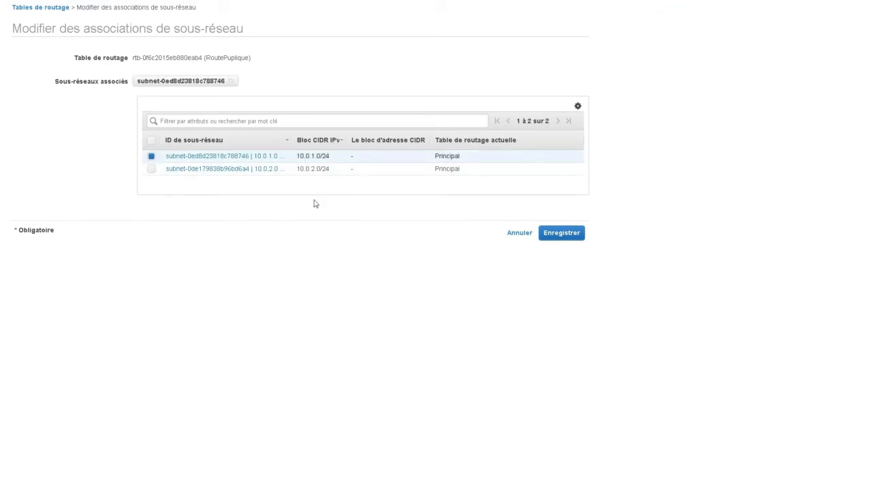
left_click(561, 235)
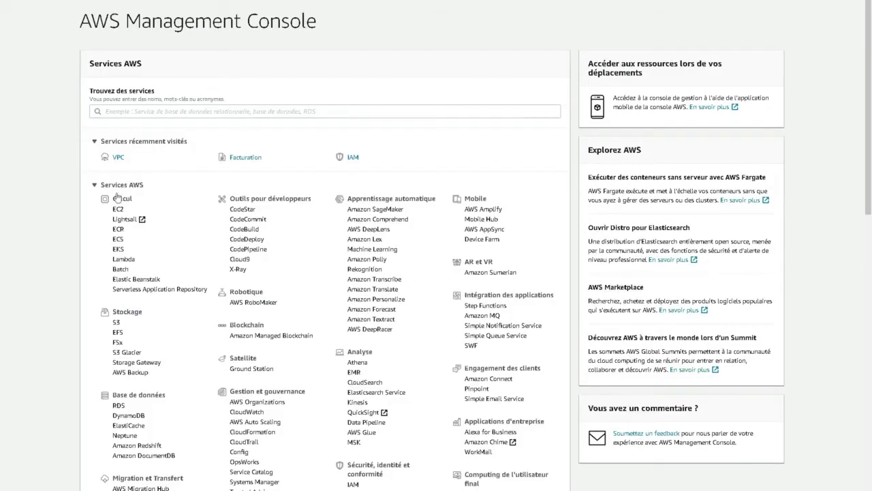
Start launching an EC2 instance from the Amazon Linux 2 AMI (HVM), SSD Volume Type, with the t2.micro instance type
left_click(119, 210)
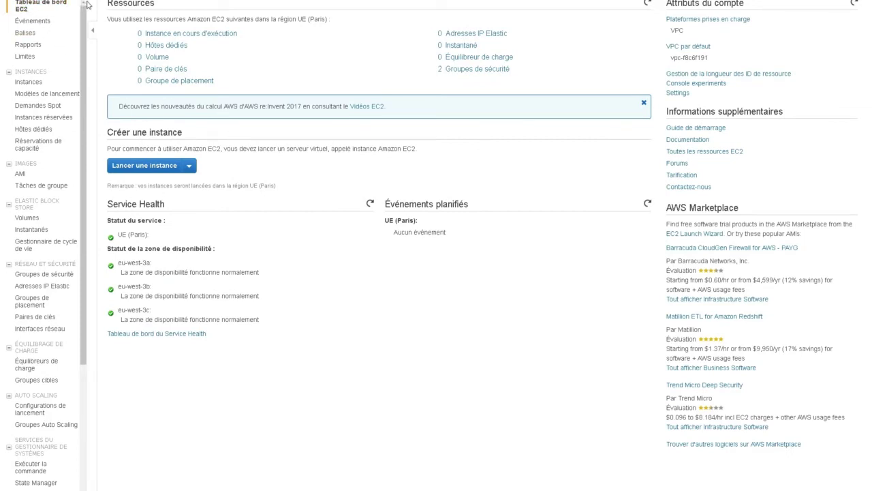
left_click(126, 167)
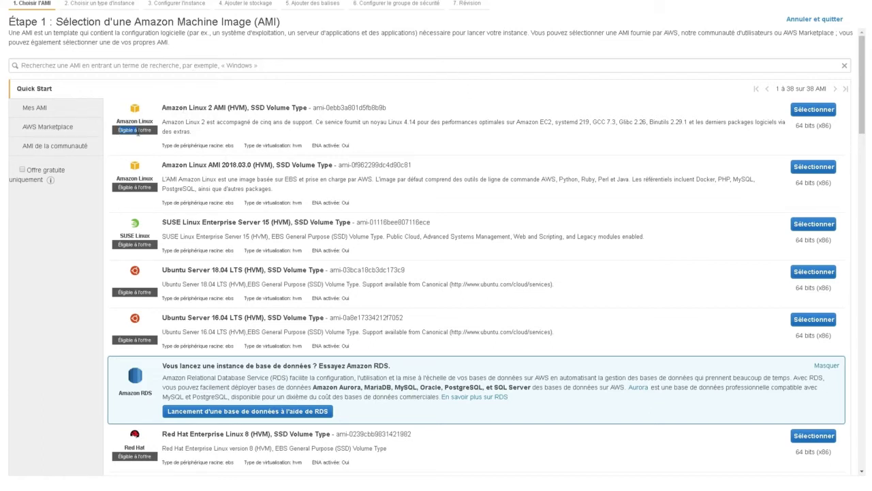
left_click_drag(119, 131, 152, 132)
left_click_drag(189, 107, 213, 107)
double_click(222, 108)
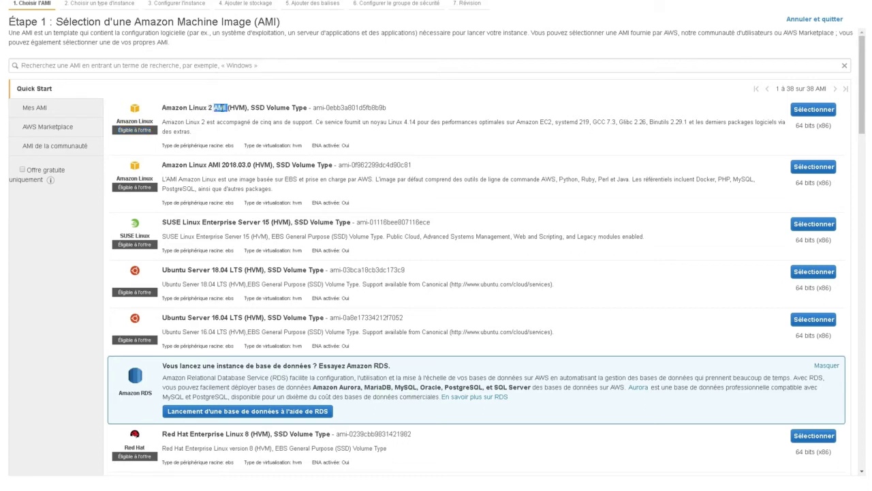
double_click(225, 122)
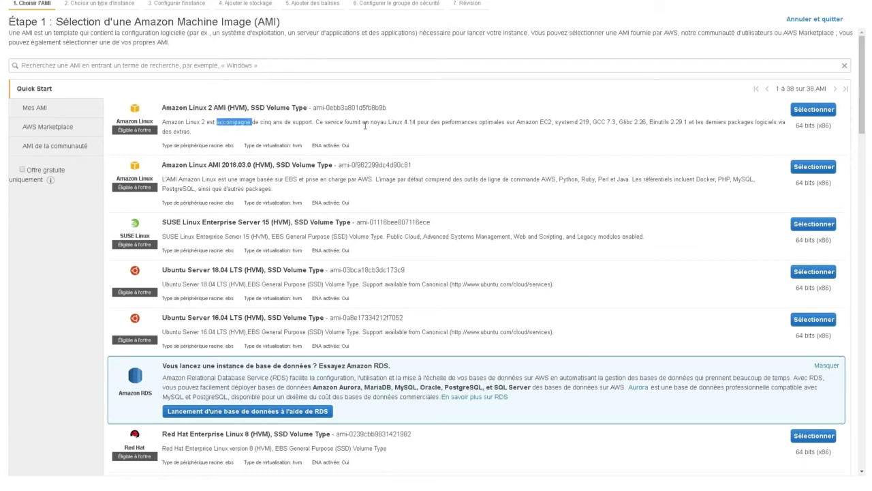
left_click(818, 112)
mouse_move(197, 152)
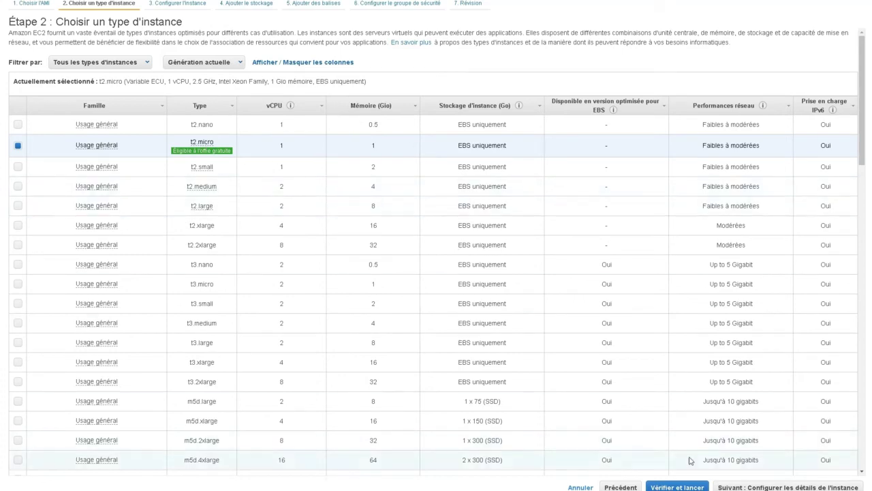
left_click(753, 486)
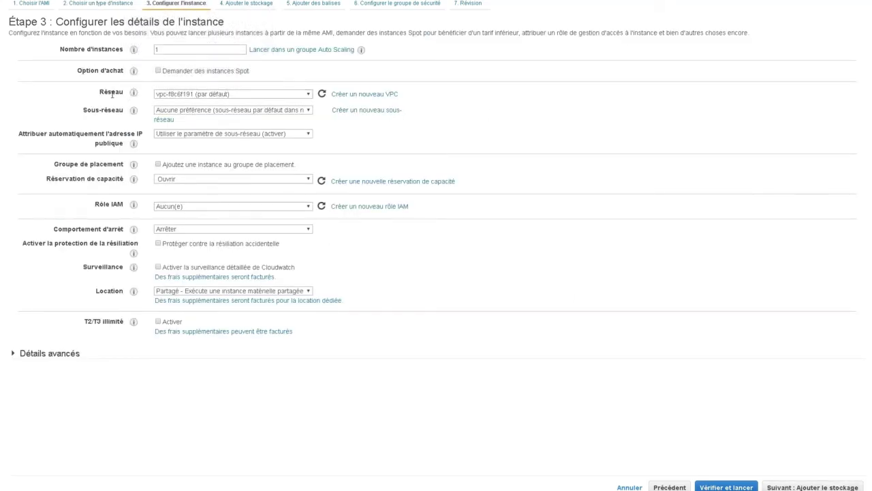
Place the instance in UdemyVPC's 10.0.1.0 subnet in eu-west-3a, using the subnet setting for automatic public IP assignment
left_click(203, 94)
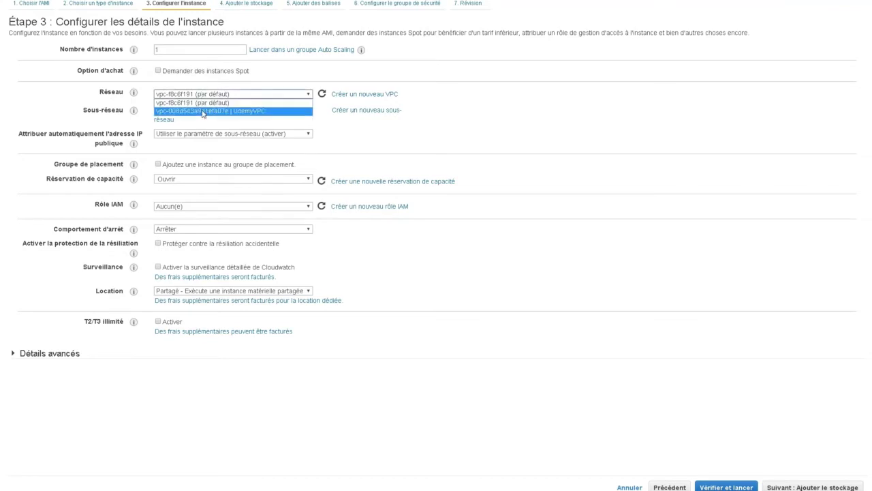
left_click(258, 112)
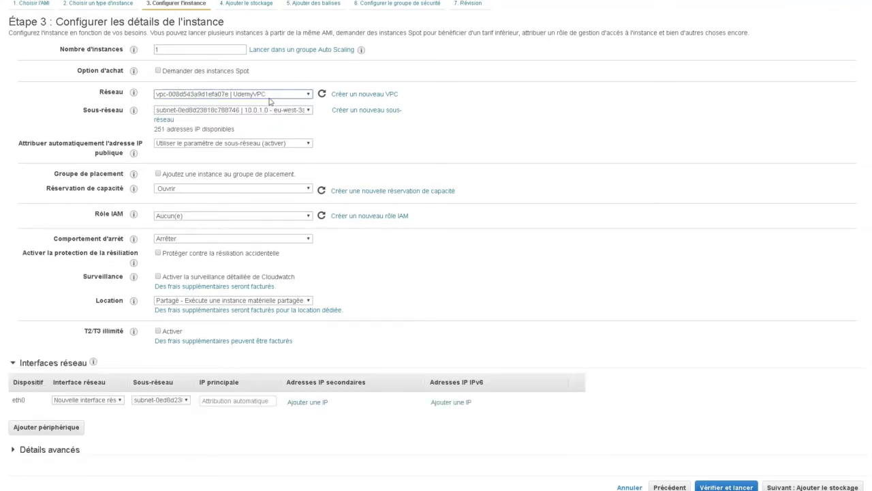
left_click(212, 111)
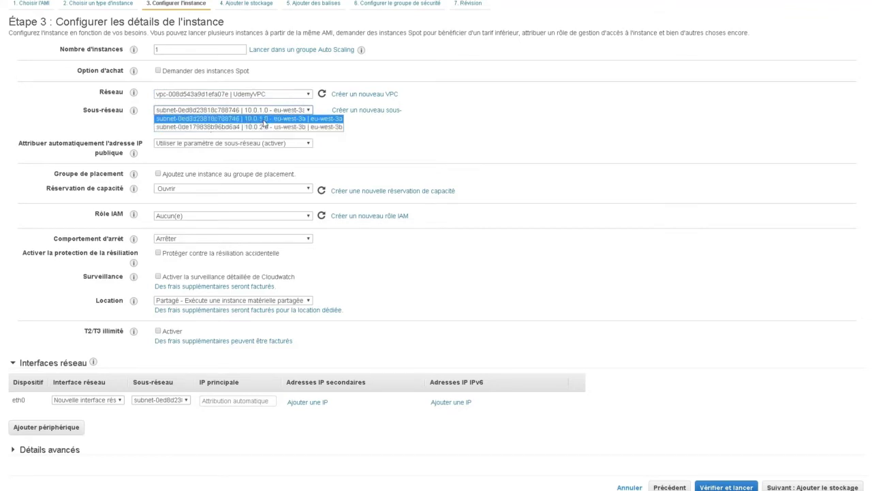
left_click(277, 119)
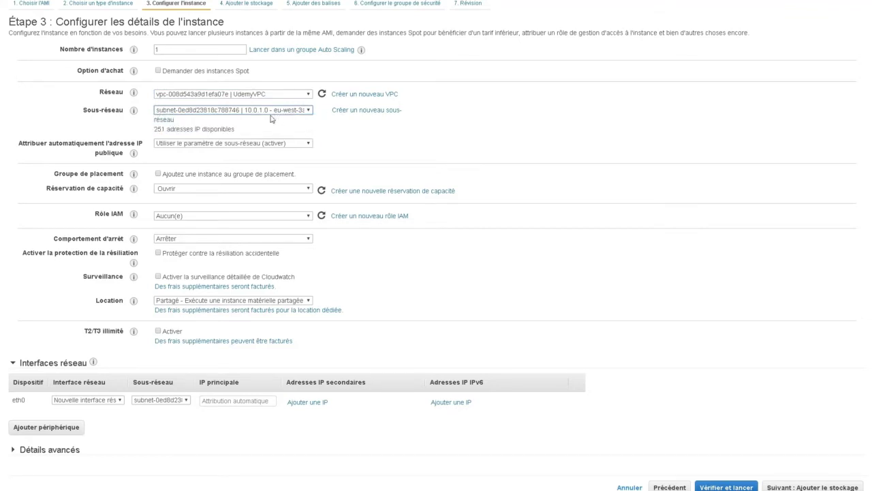
double_click(26, 145)
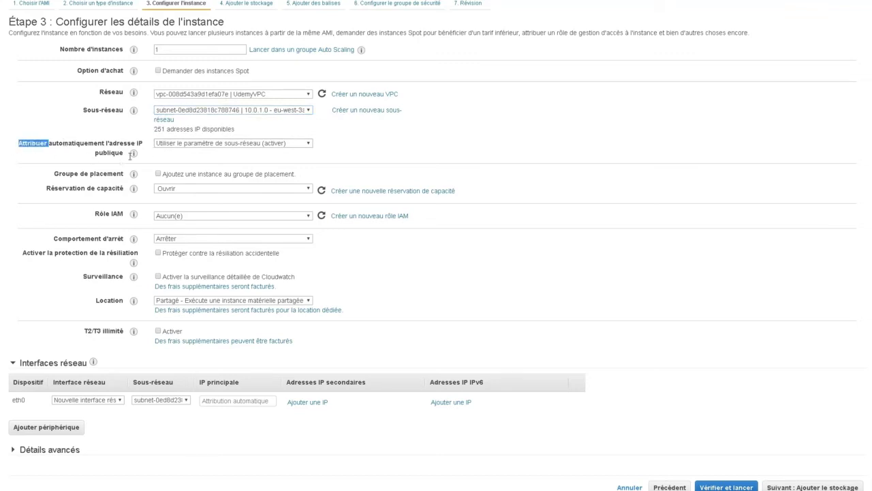
left_click(212, 145)
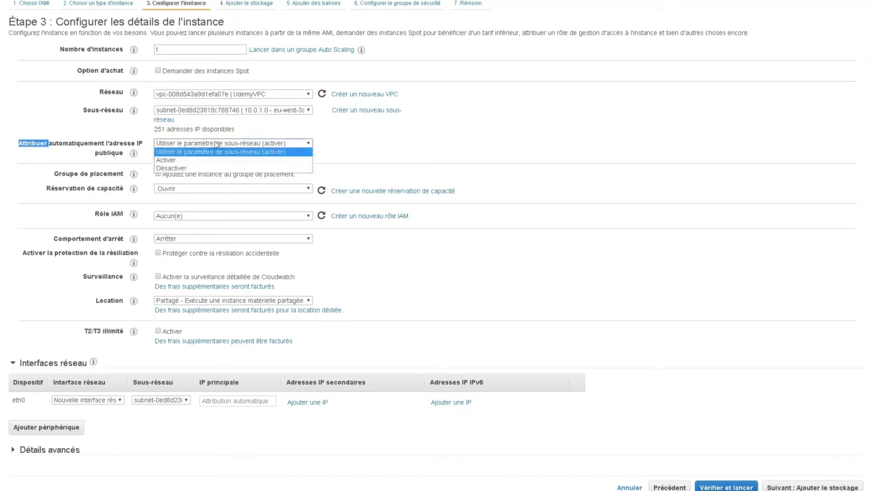
left_click(253, 152)
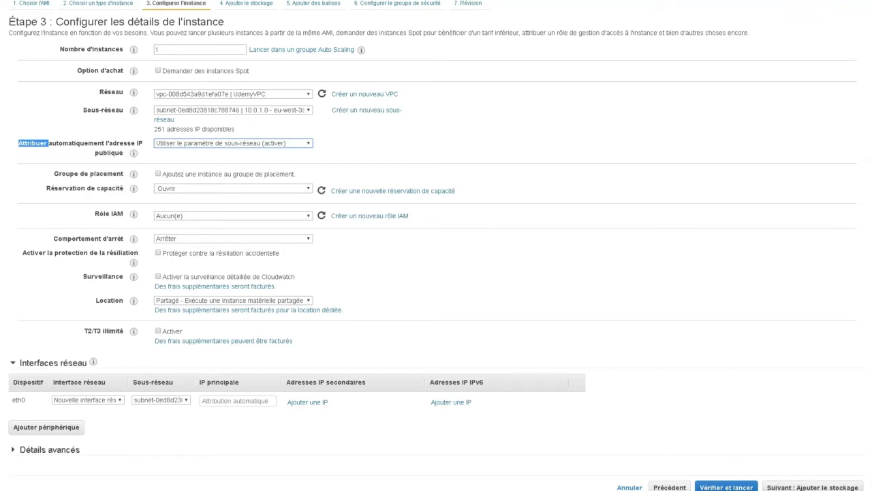
left_click(813, 487)
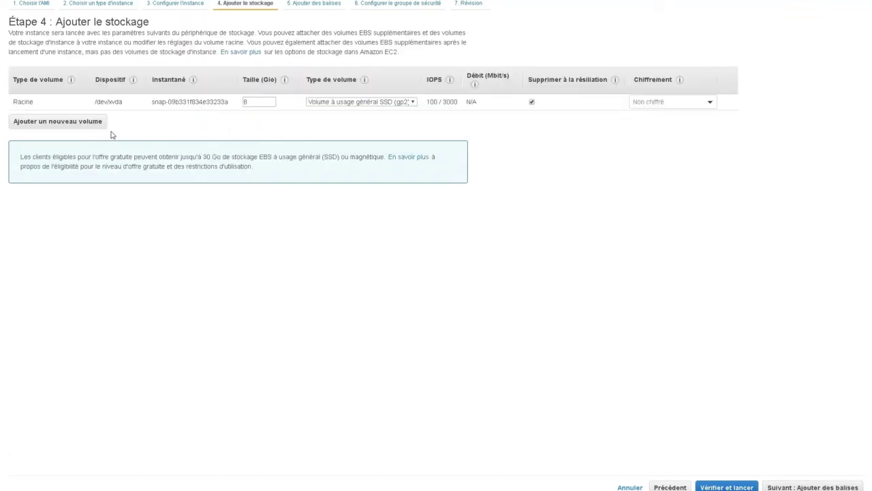
Accept the default storage and tag the instance with key Name and value Serveur01-web
left_click(813, 487)
left_click(39, 146)
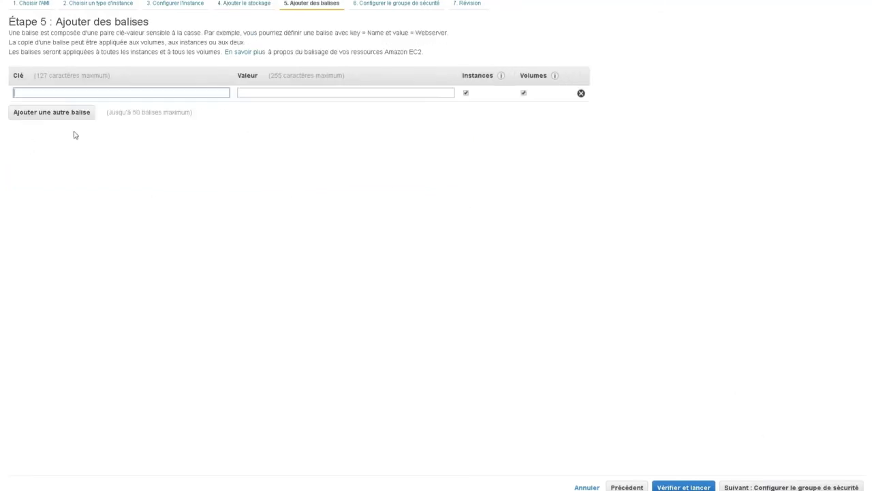
type("N")
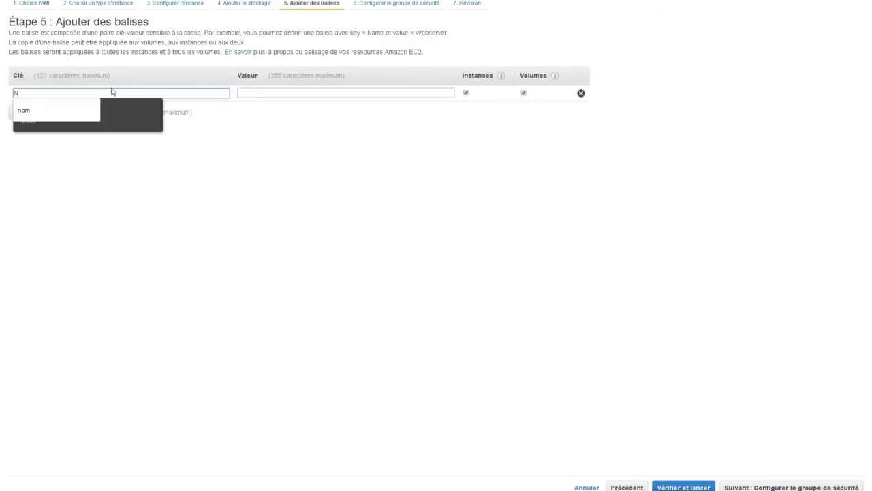
type("ame")
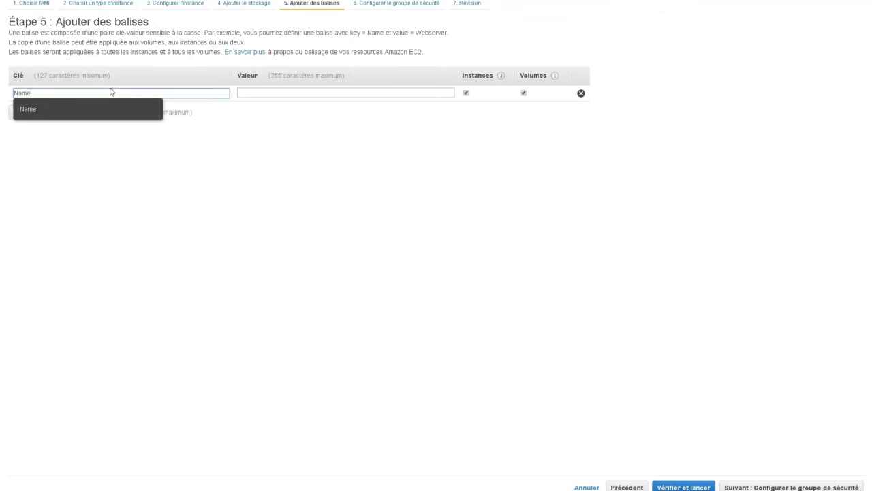
left_click(54, 111)
left_click(292, 97)
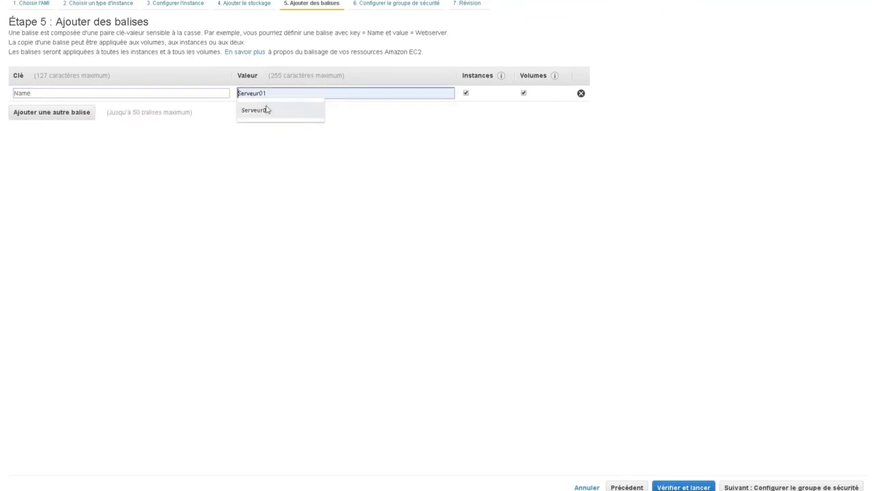
left_click(268, 110)
type("-web")
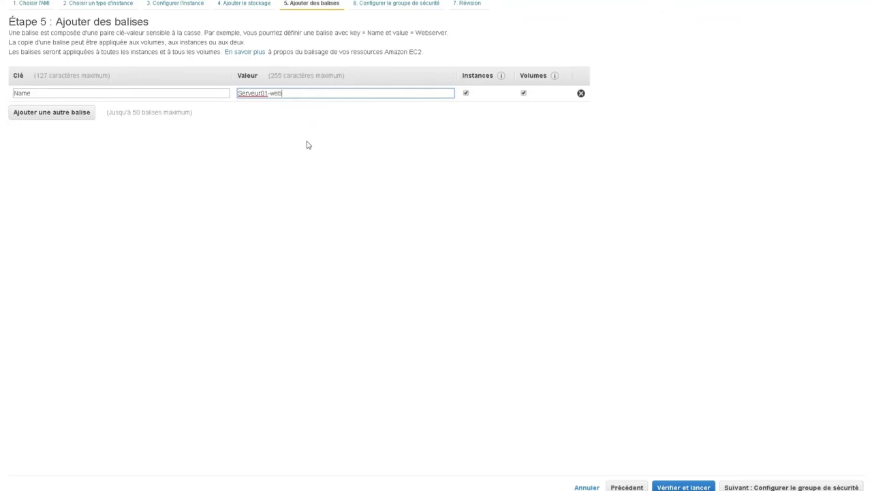
left_click(309, 145)
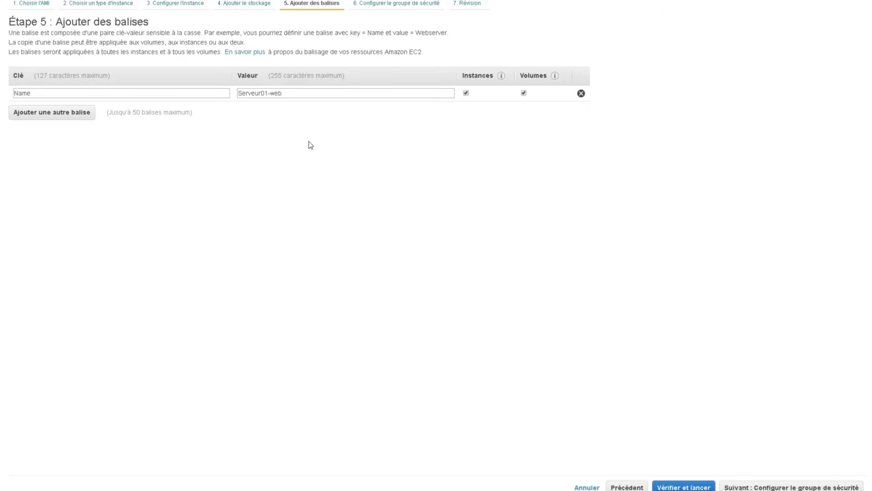
left_click(786, 487)
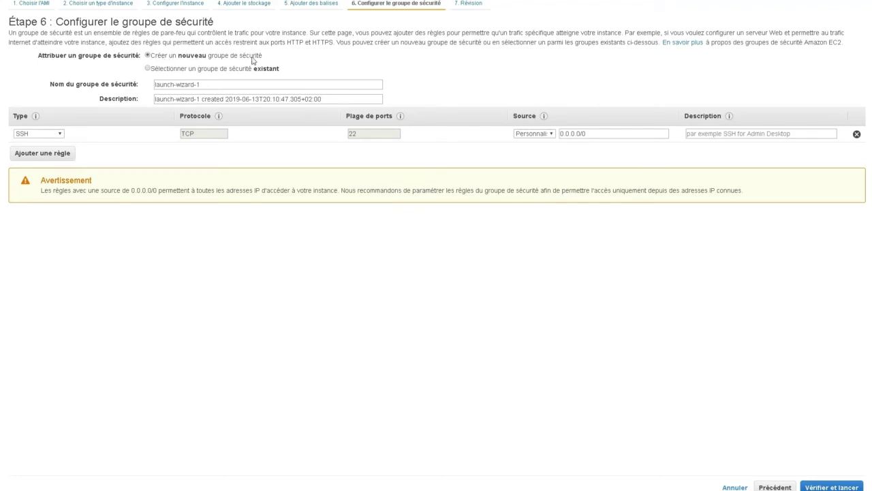
Set both the name and the description of the new security group to GS-DMZ
left_click_drag(223, 80, 111, 81)
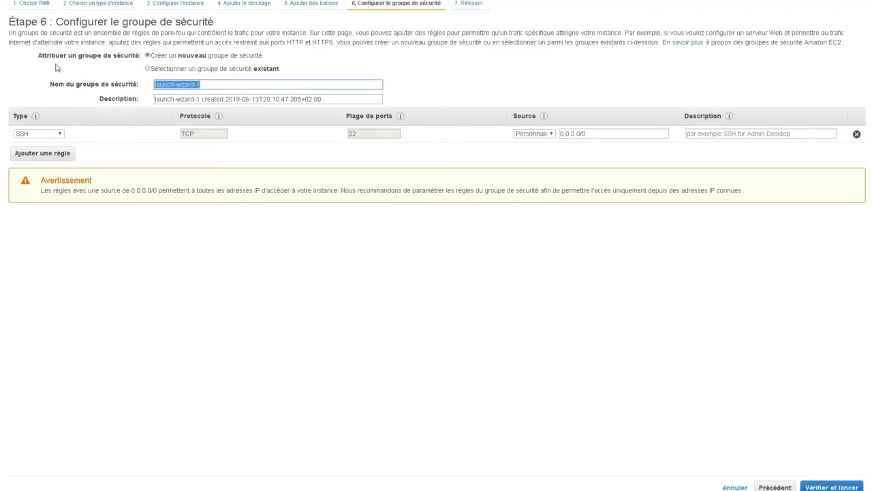
type("GS-DMZ")
left_click_drag(196, 86, 134, 83)
key("ctrl+c")
left_click_drag(340, 99, 144, 97)
key("ctrl+v")
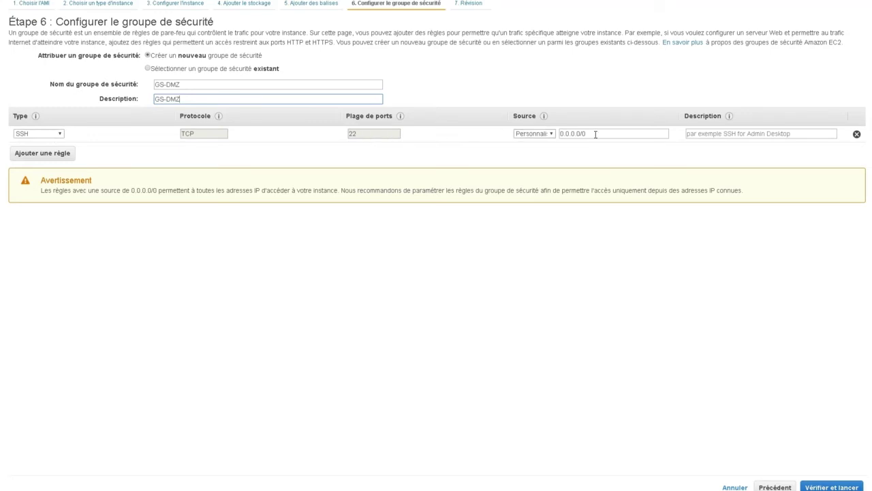
Add an HTTP rule on port 80 from 0.0.0.0/0 and ::/0 to GS-DMZ beside the SSH rule, and proceed to the launch review
left_click(26, 154)
left_click(53, 150)
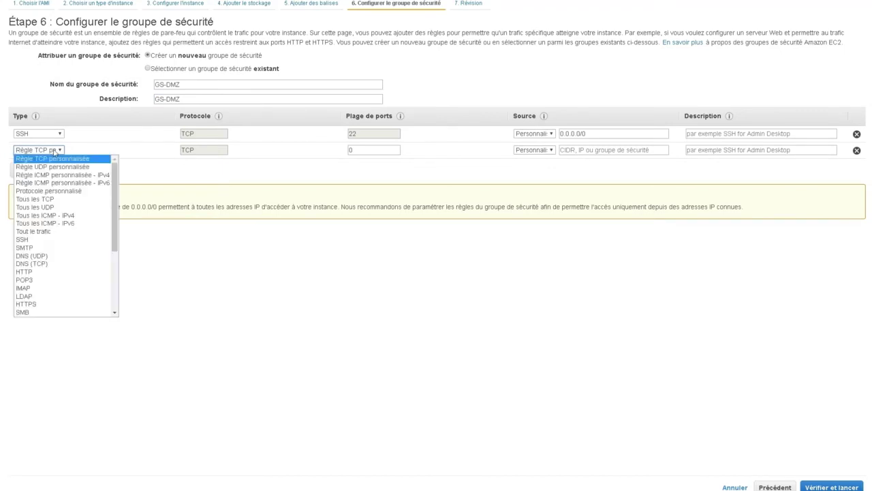
left_click(40, 272)
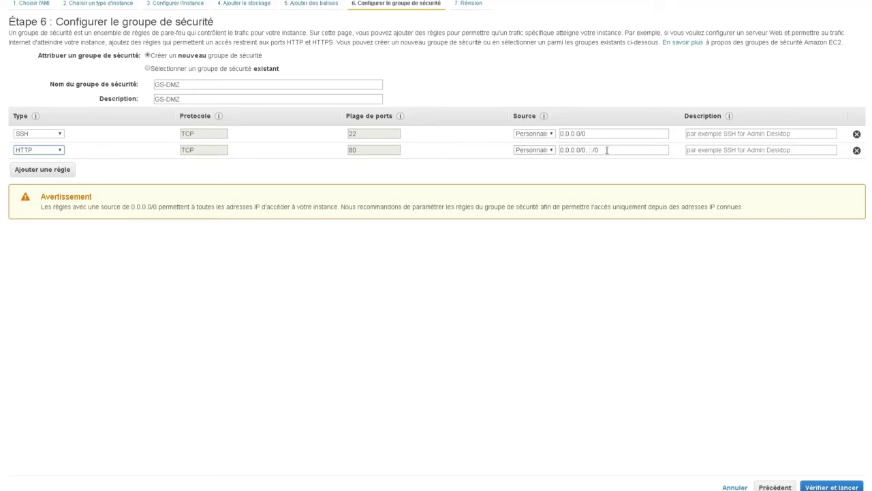
left_click(417, 337)
left_click(832, 487)
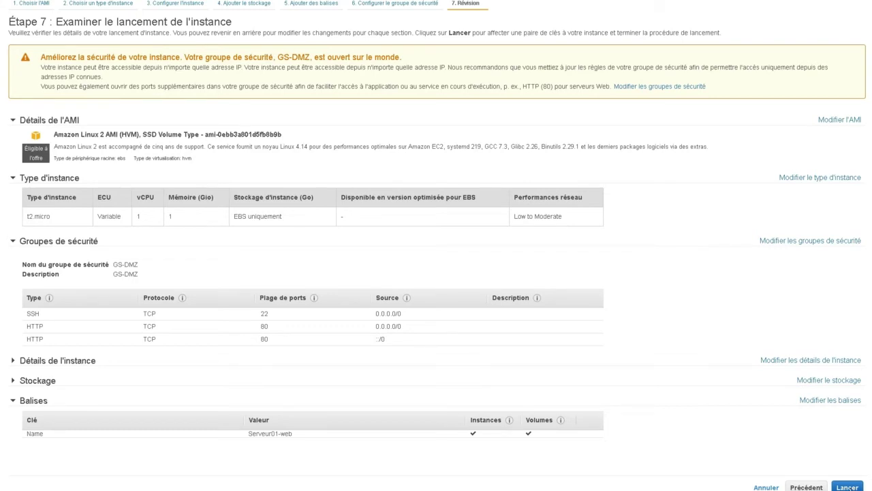
Launch the Serveur01-web instance with the existing key pair Cle-EUParis, acknowledging access to its private key file
left_click(849, 485)
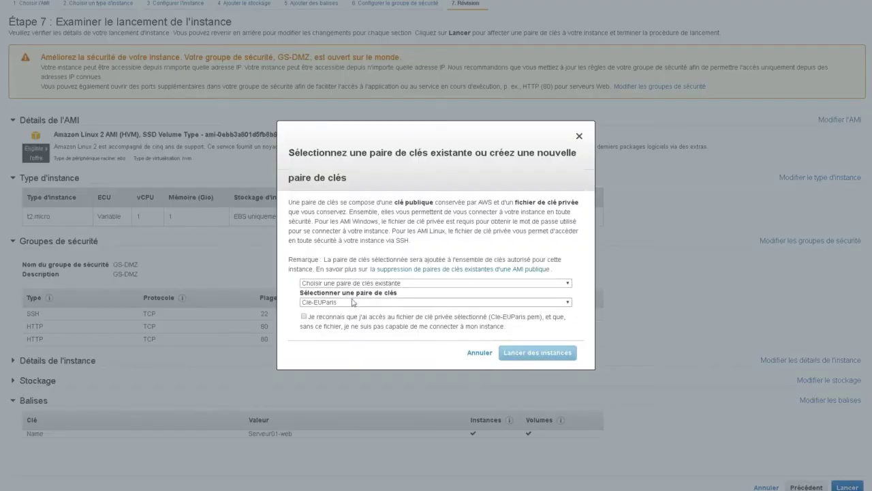
left_click(304, 317)
left_click(399, 283)
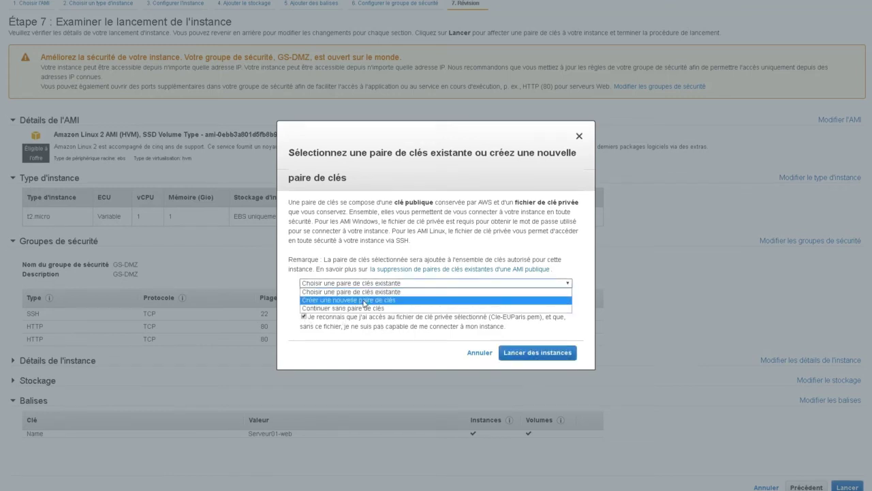
left_click(396, 239)
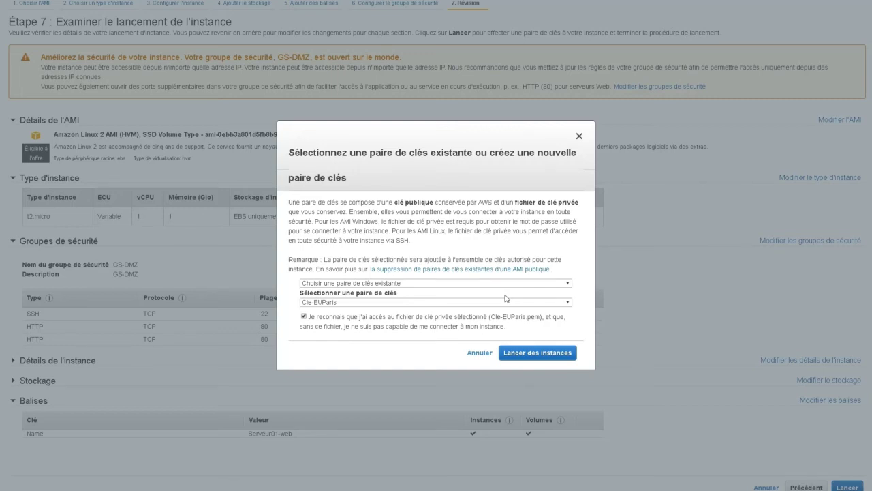
left_click(537, 353)
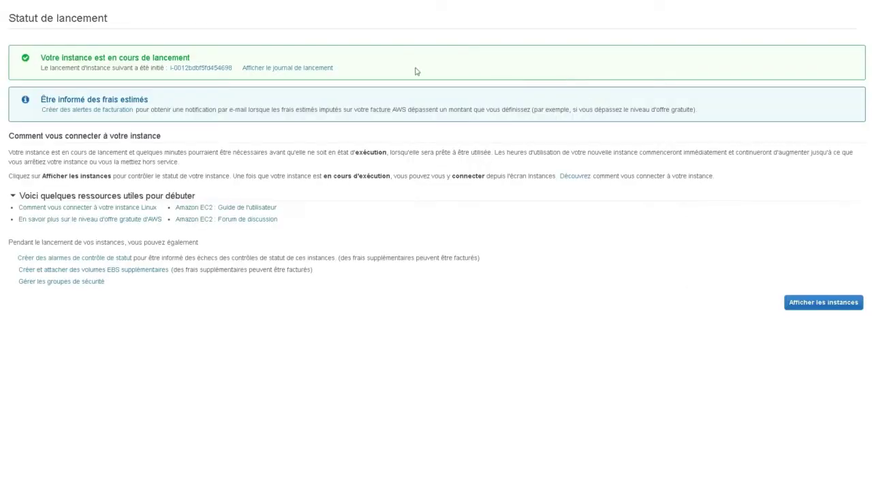
Display the instance list and widen the Name column to show the full name Serveur01-web
left_click(814, 304)
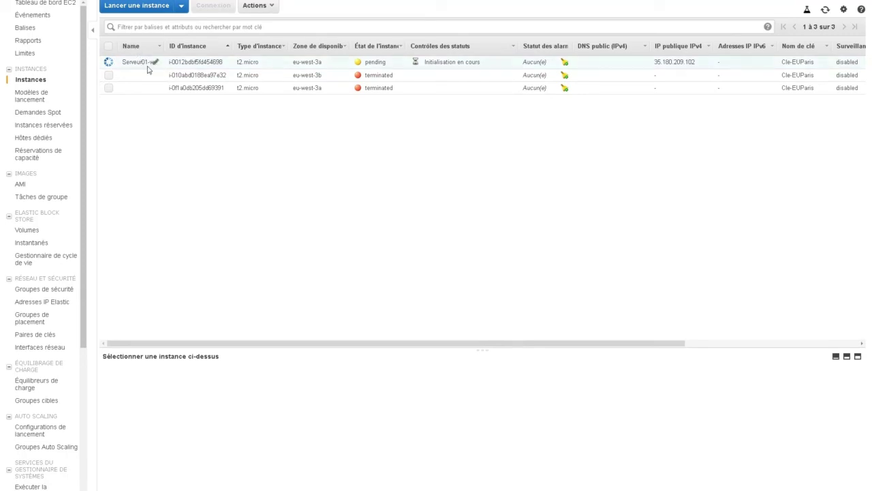
double_click(164, 46)
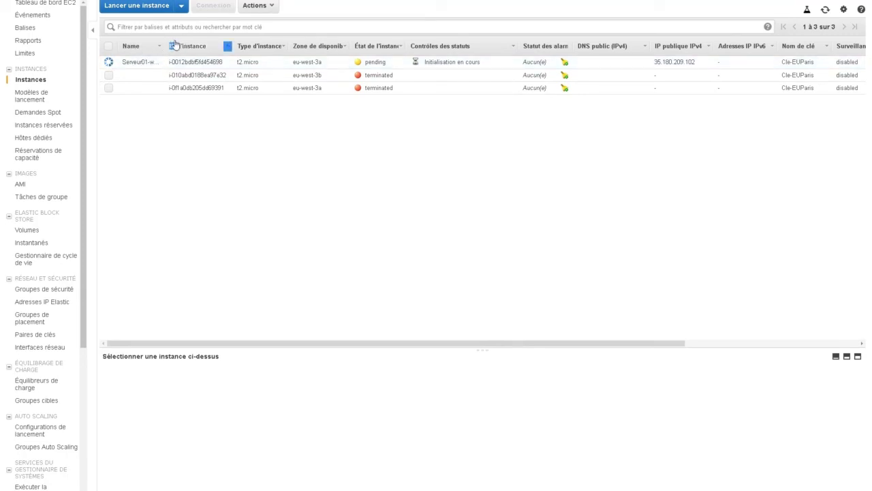
left_click(169, 135)
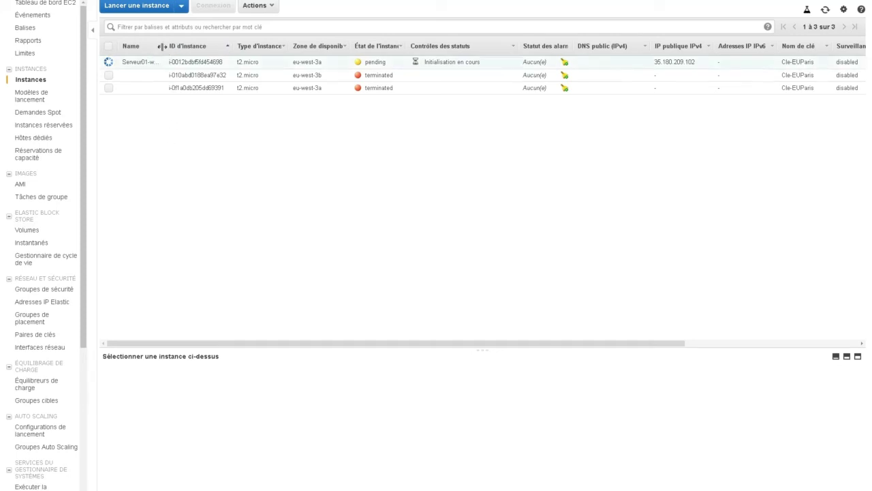
left_click_drag(161, 46, 181, 46)
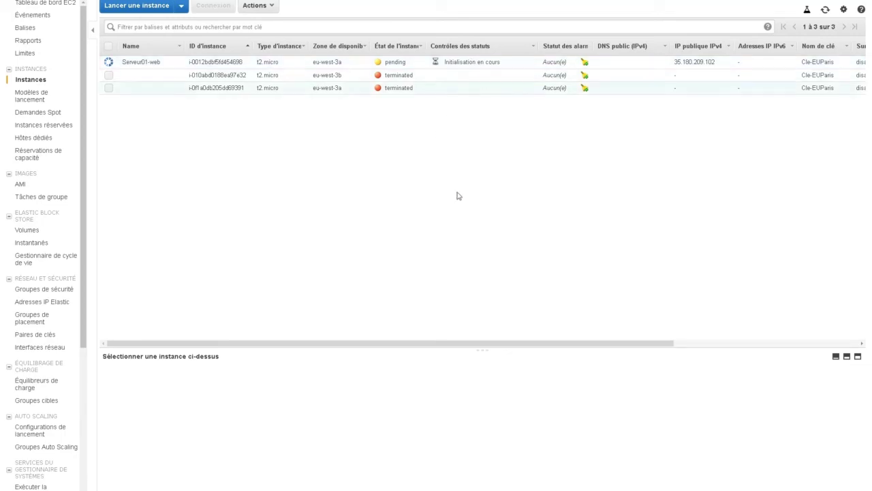
Start launching a second instance from the Amazon Linux 2 AMI (HVM), SSD Volume Type, with the t2.micro instance type
left_click(160, 6)
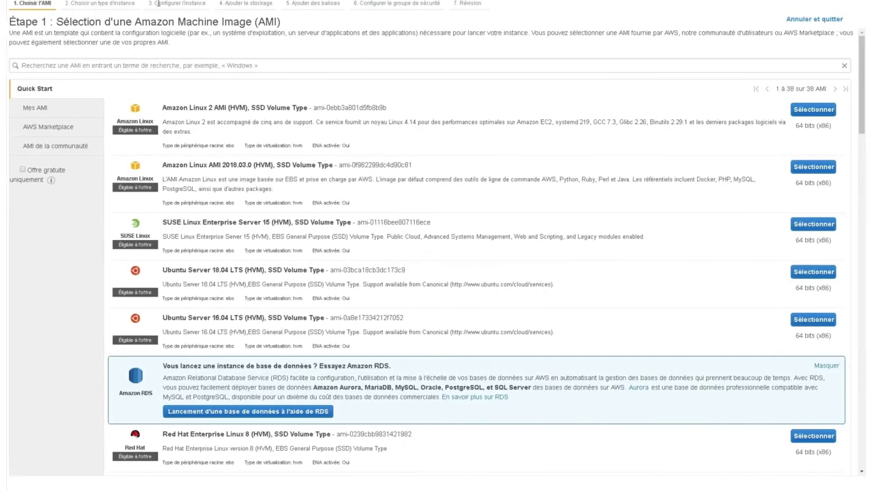
left_click(814, 109)
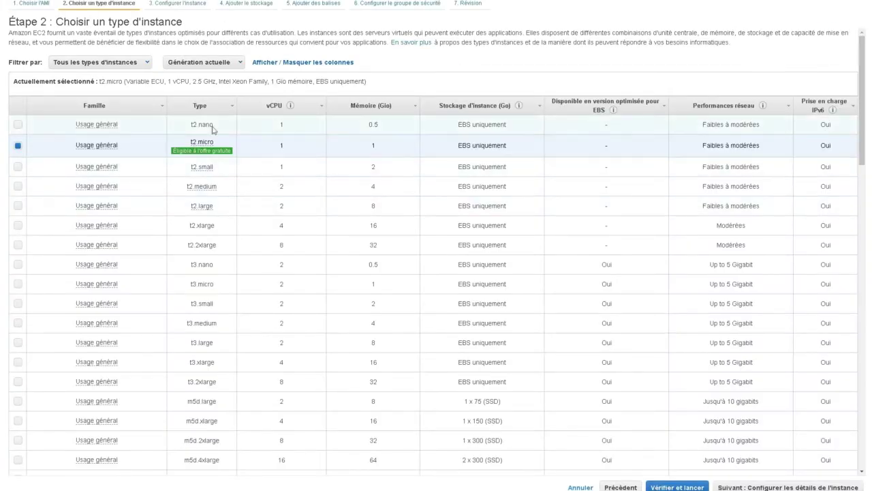
left_click(827, 488)
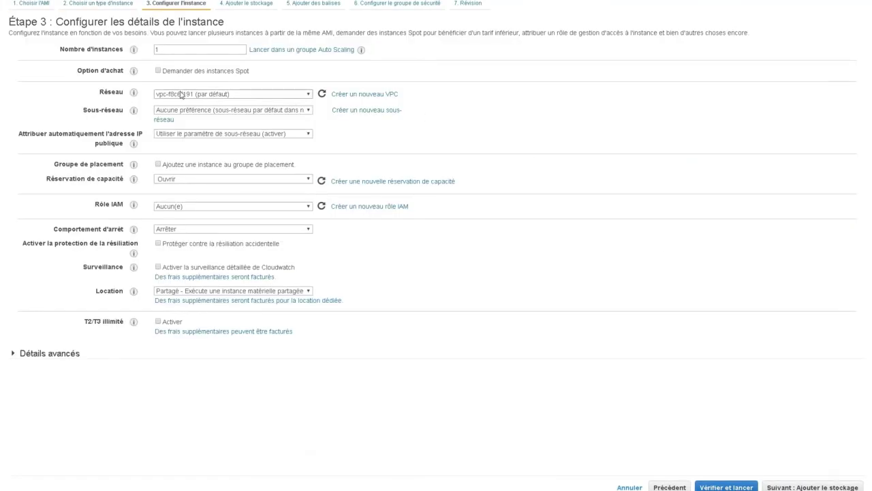
Place the second instance in UdemyVPC's 10.0.2.0 subnet in eu-west-3b and proceed to its storage settings
left_click(249, 95)
left_click(214, 110)
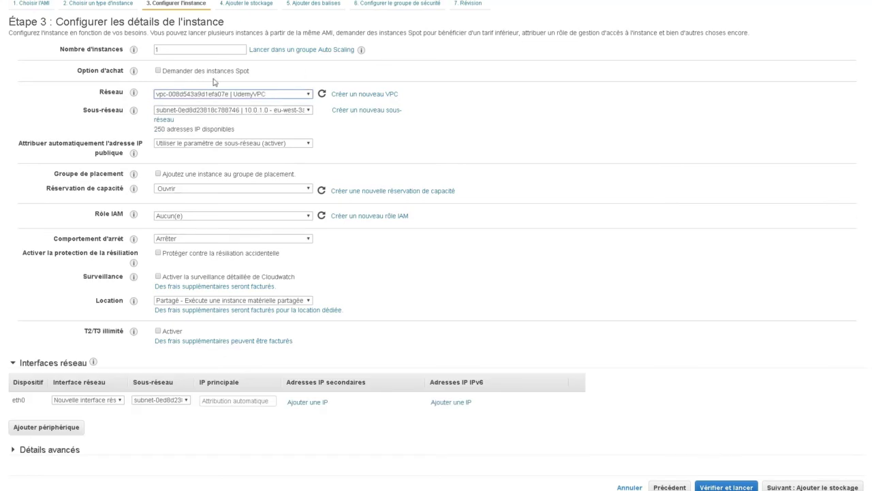
left_click(270, 112)
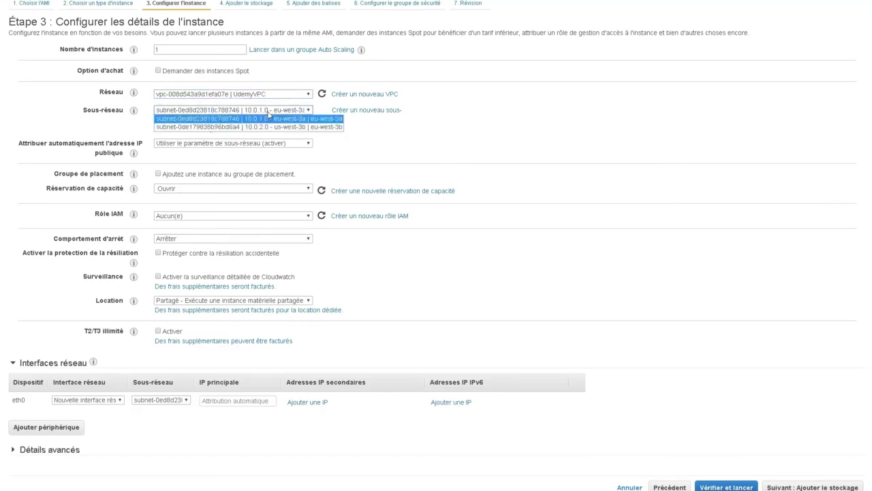
left_click(280, 125)
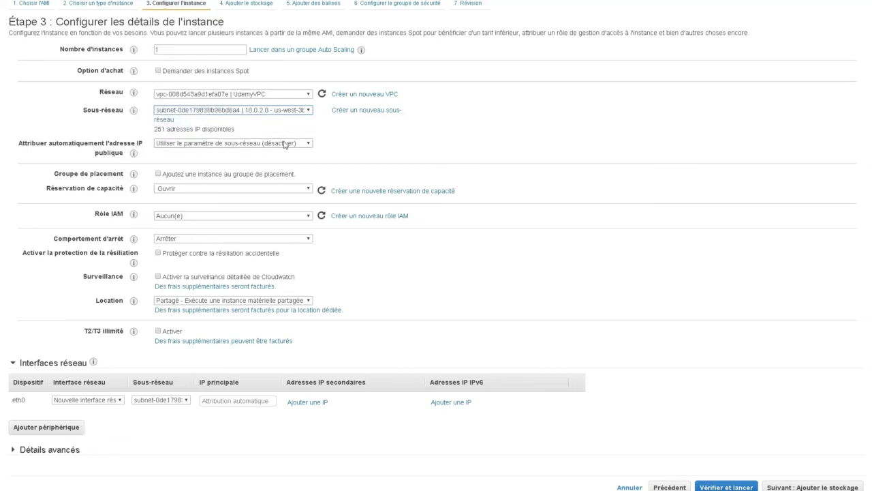
left_click(824, 486)
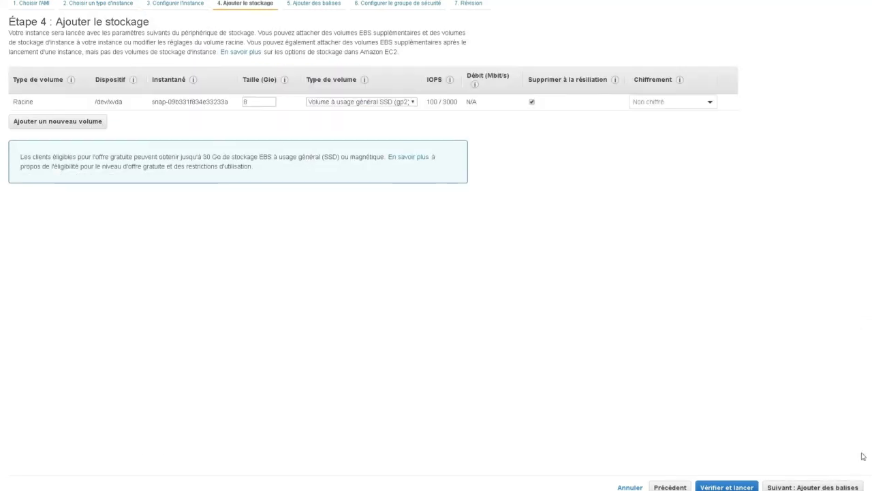
Accept the default storage and tag the second instance with key Name and value Serveur02-BDD
left_click(783, 487)
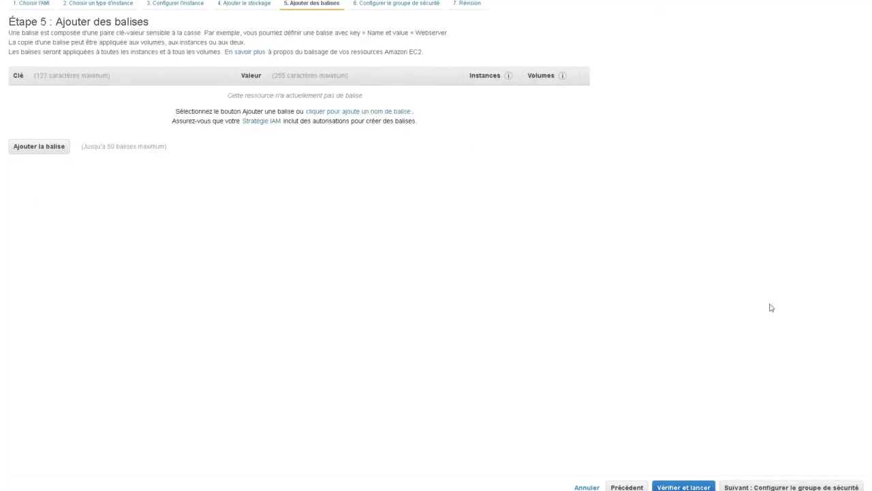
left_click(25, 147)
type("N")
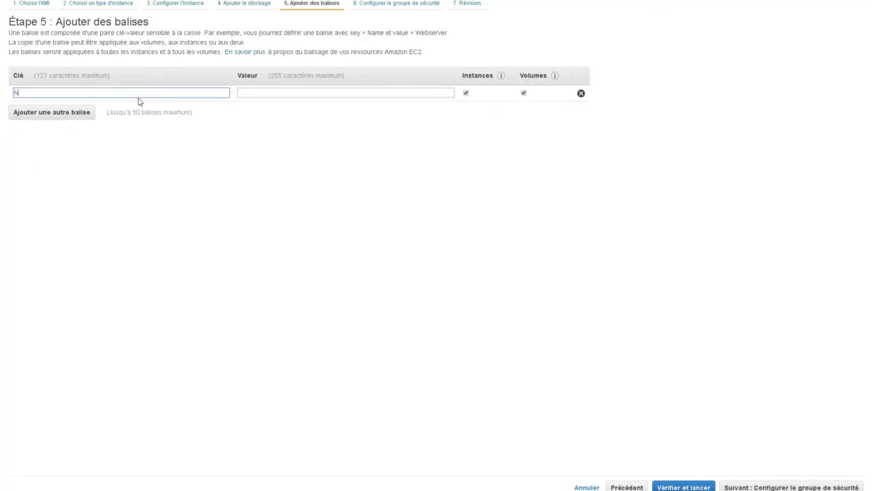
type("ame")
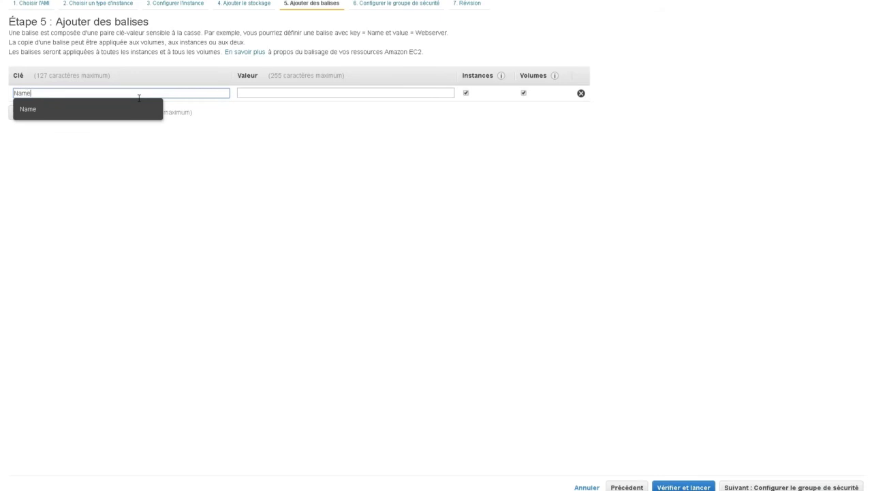
left_click(39, 109)
left_click(256, 93)
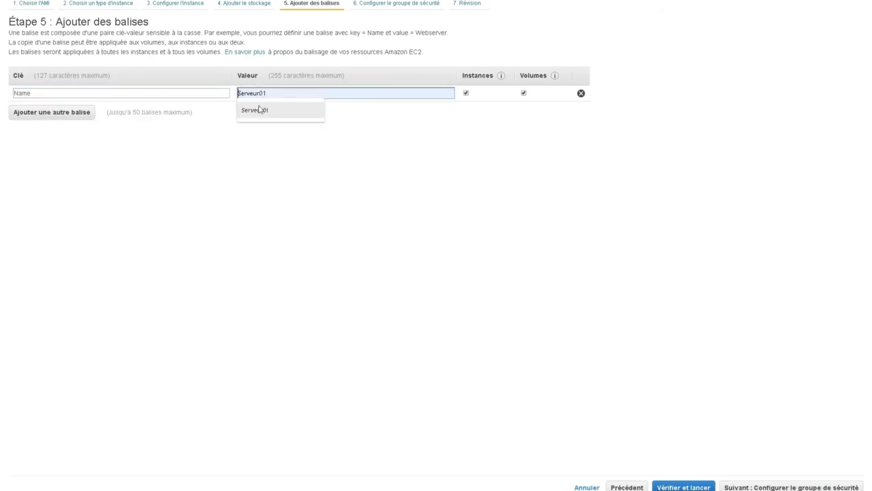
type("Serveur02-BDD")
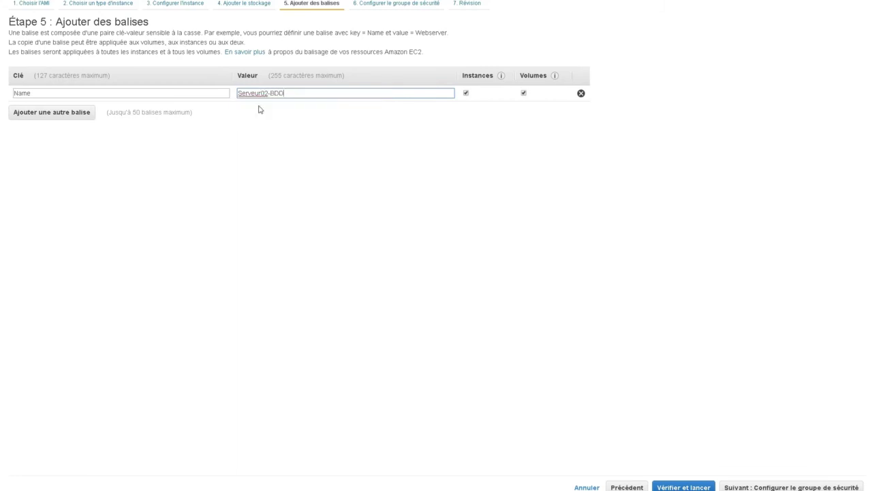
left_click(324, 156)
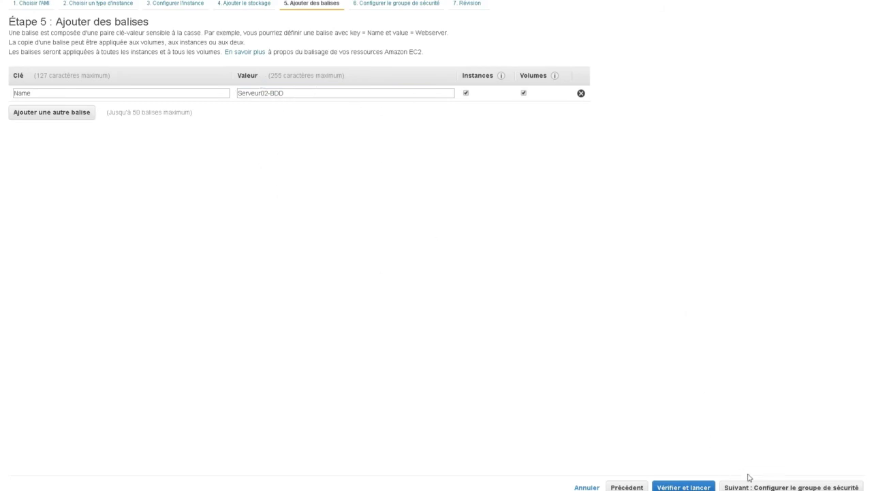
left_click(768, 484)
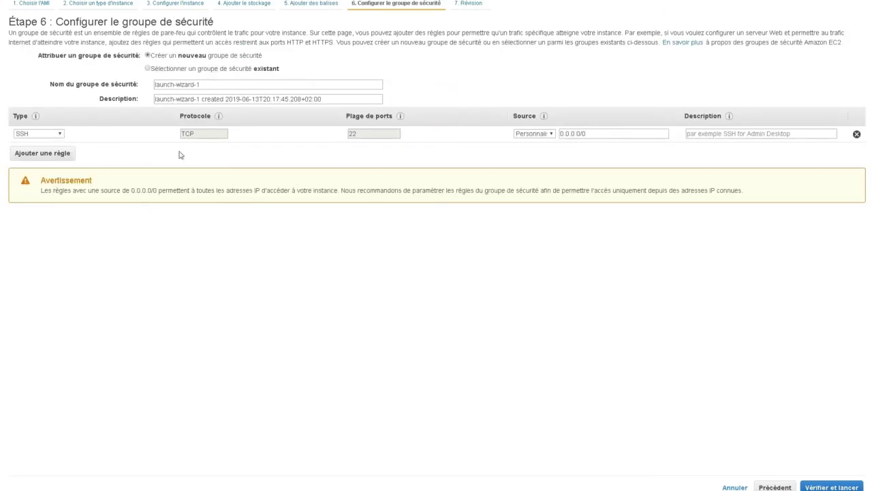
Assign the existing default VPC security group to Serveur02-BDD and proceed to the launch review
left_click(166, 70)
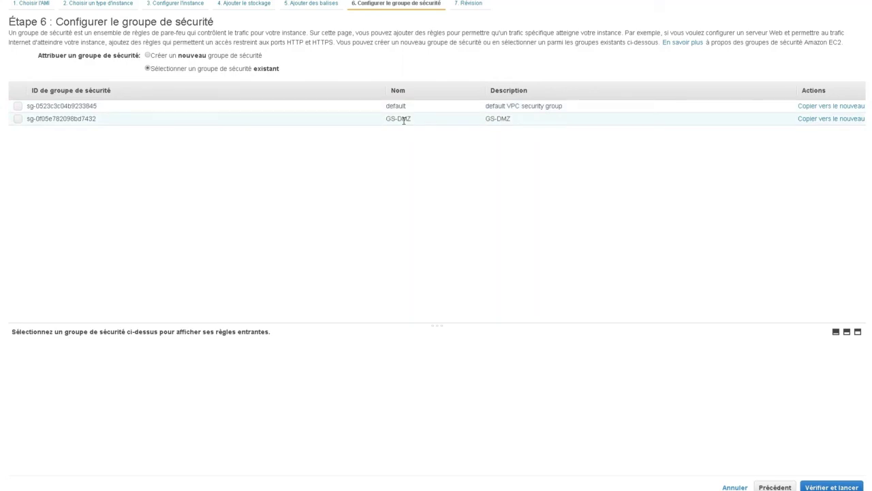
left_click(18, 106)
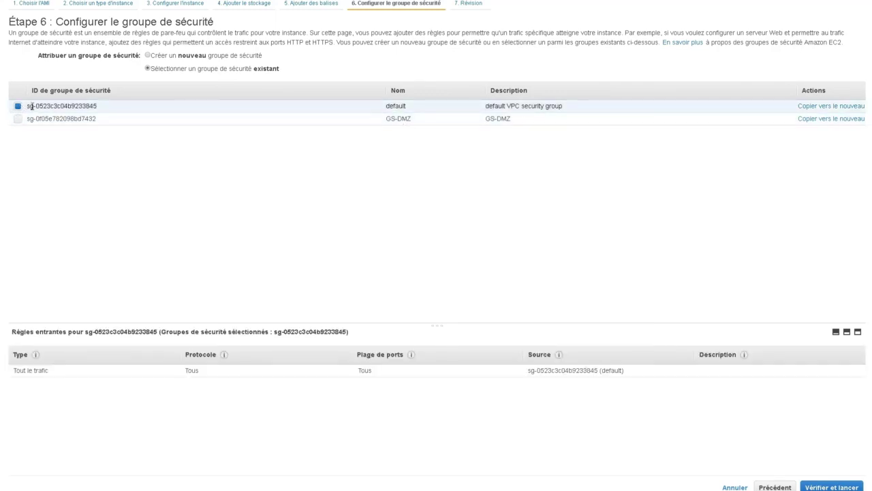
left_click(818, 487)
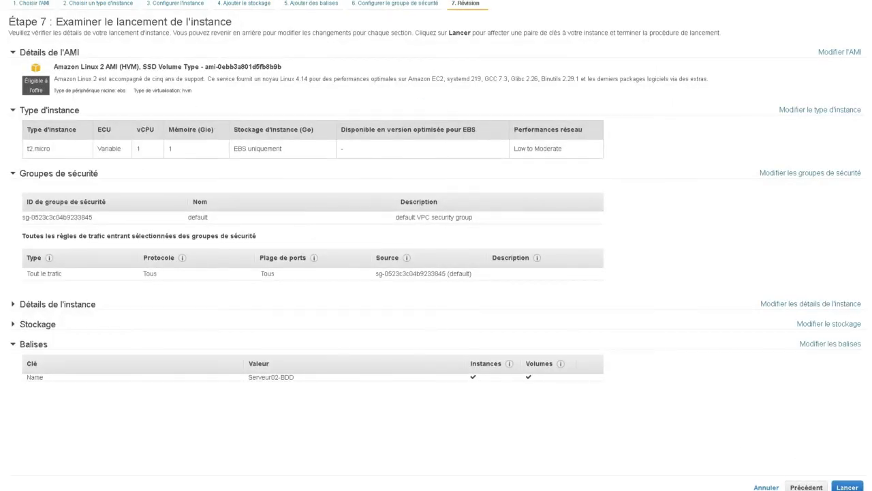
Launch the Serveur02-BDD instance with the existing key pair Cle-EUParis, acknowledging access to its private key file
left_click(845, 487)
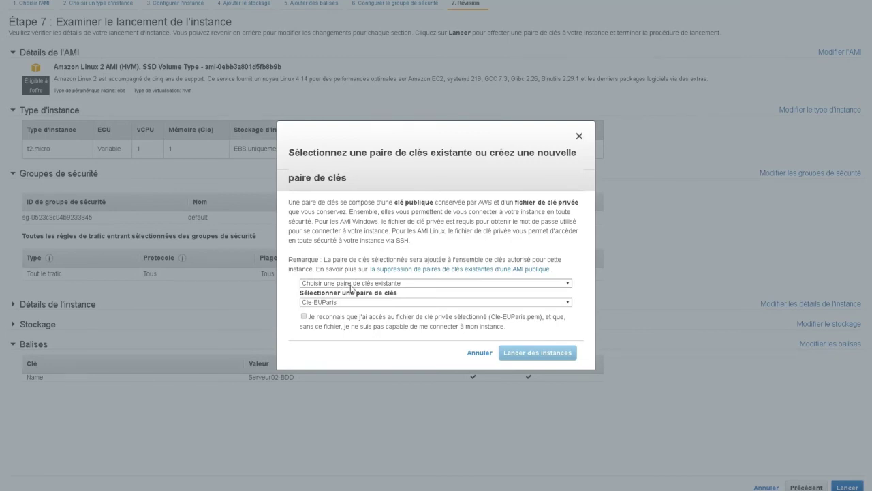
left_click(304, 317)
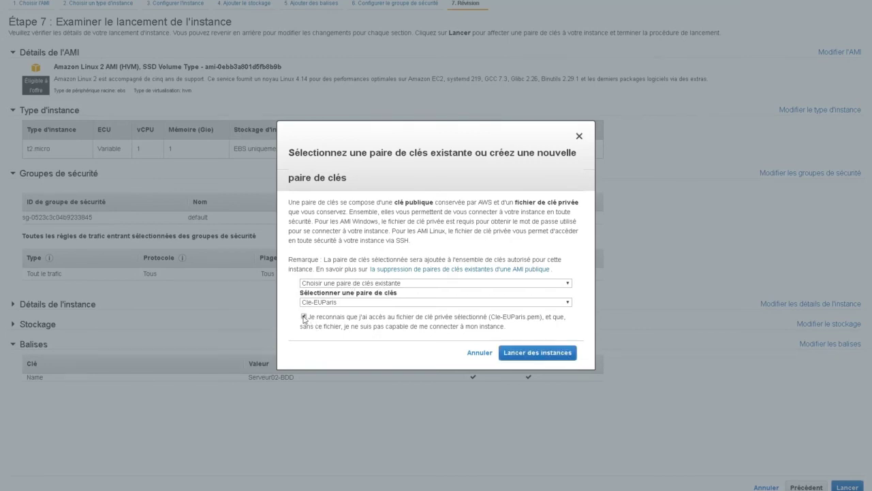
left_click(538, 353)
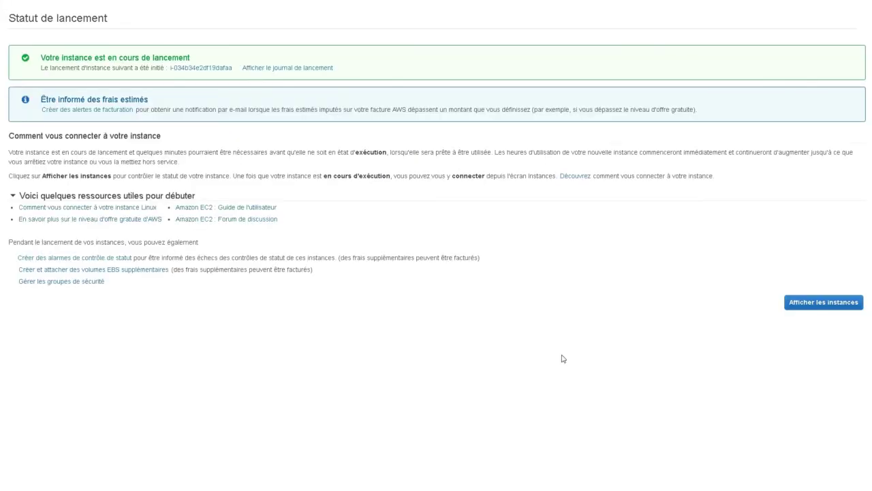
Display the instance list and sort it by instance state
left_click(804, 303)
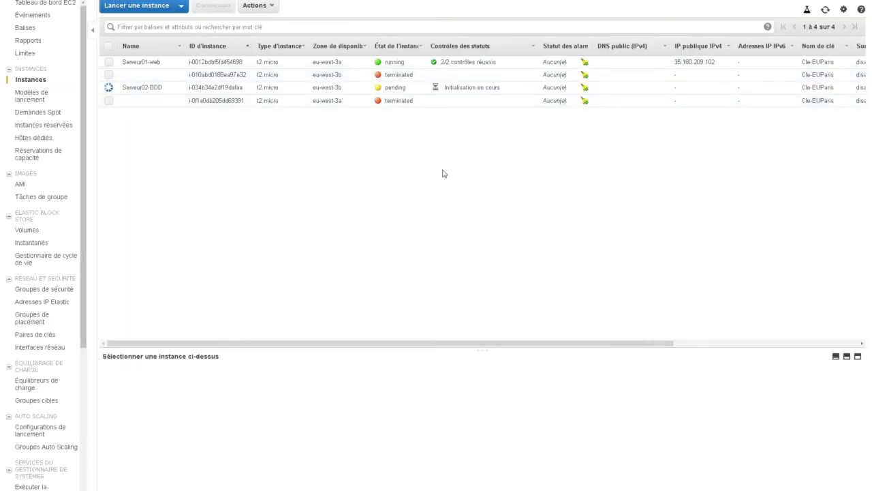
left_click(390, 46)
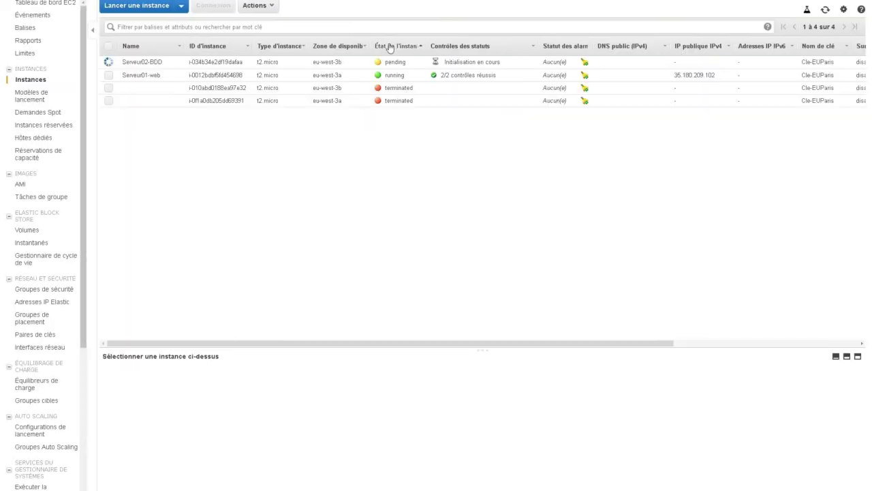